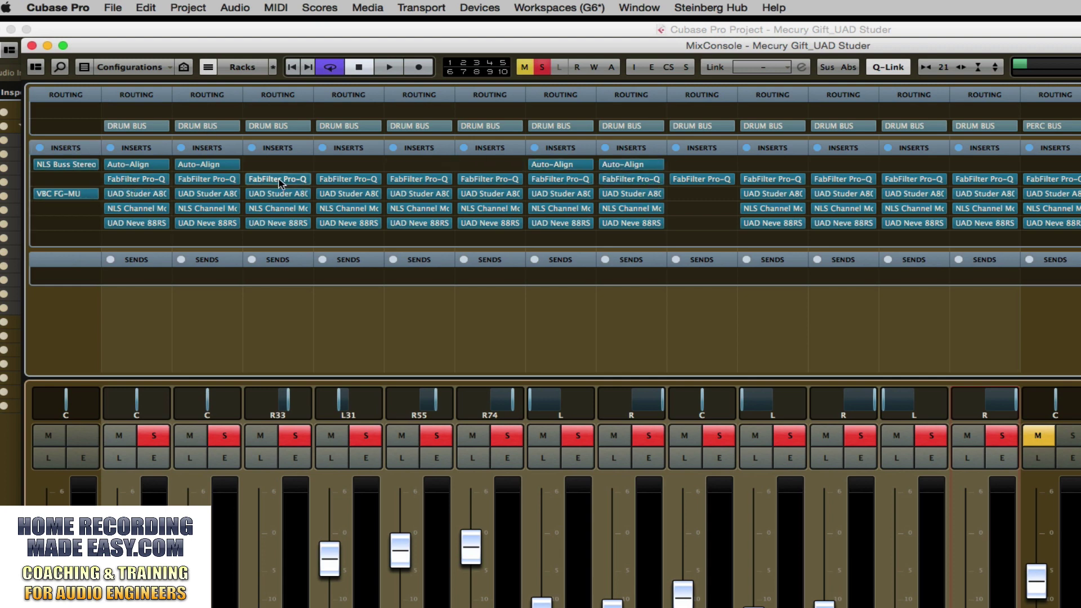
Step: Open the Kick channel's FabFilter Pro-Q 2 to review its EQ curve, and close it
click(133, 179)
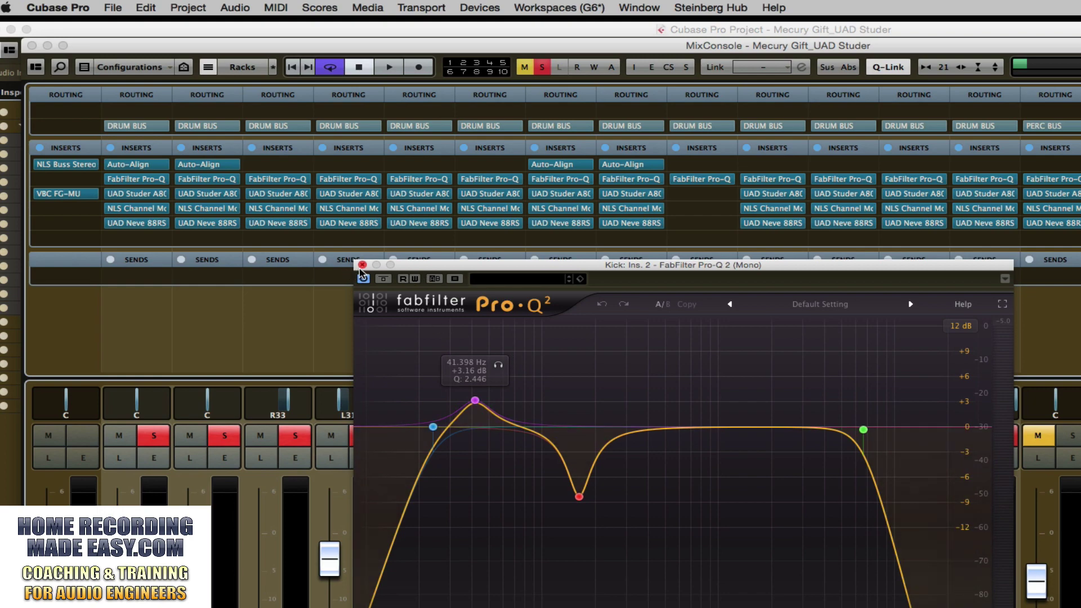
click(362, 265)
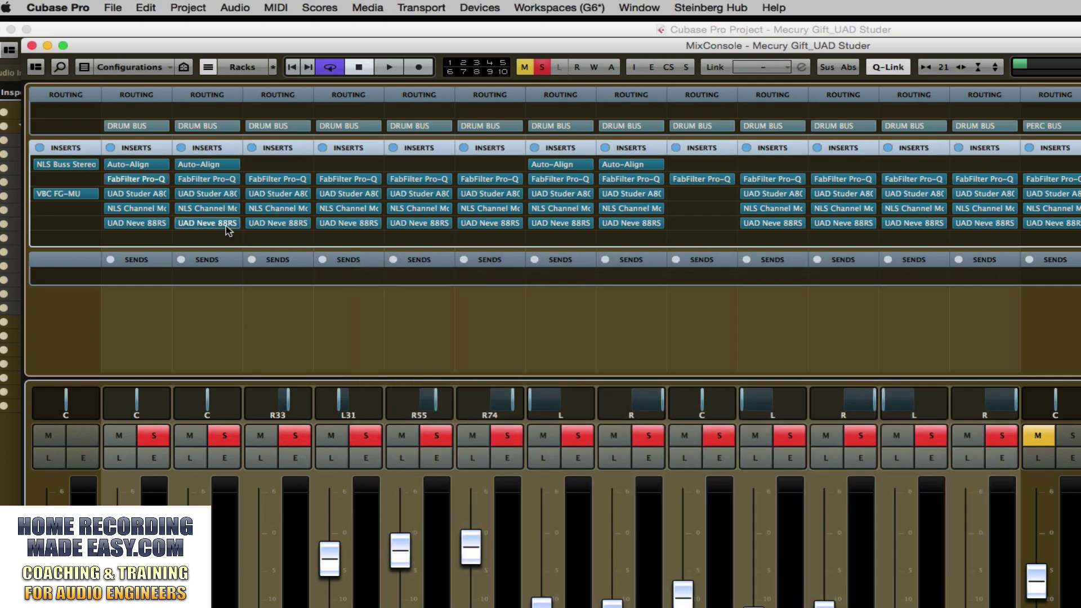
Step: Open the Kick channel's UAD Studer A800, bypass it across the linked drum channels, and position its window to make room for other plugins
click(136, 194)
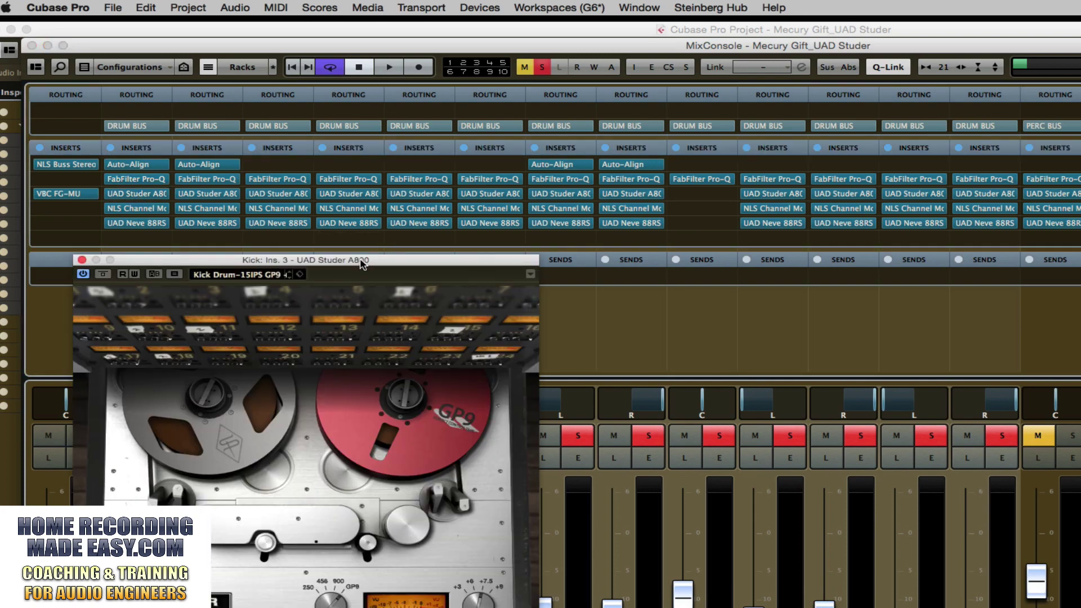
drag(360, 262, 637, 249)
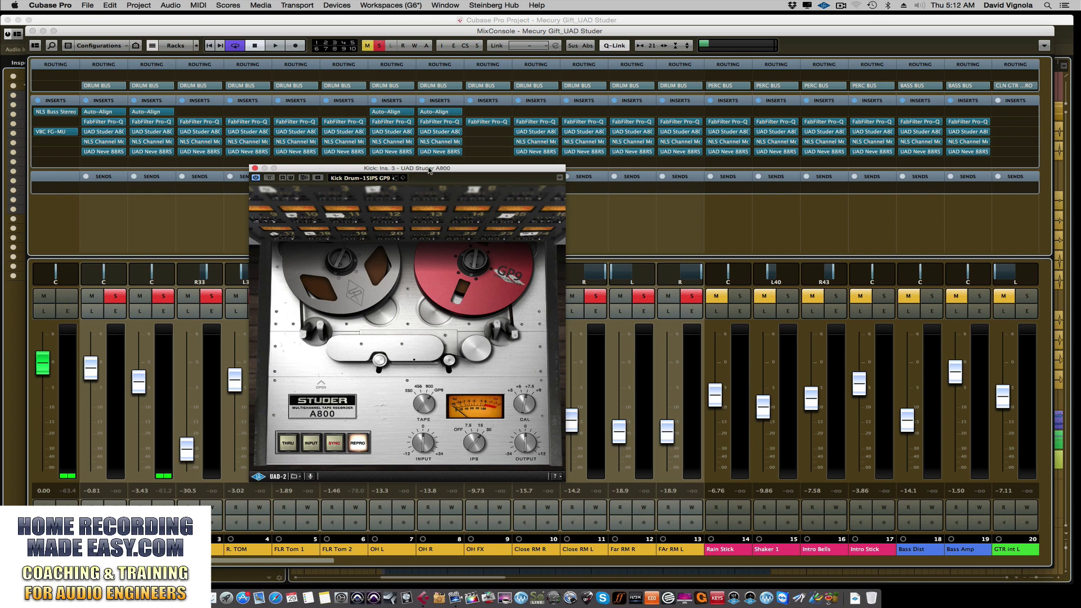
drag(394, 169, 385, 166)
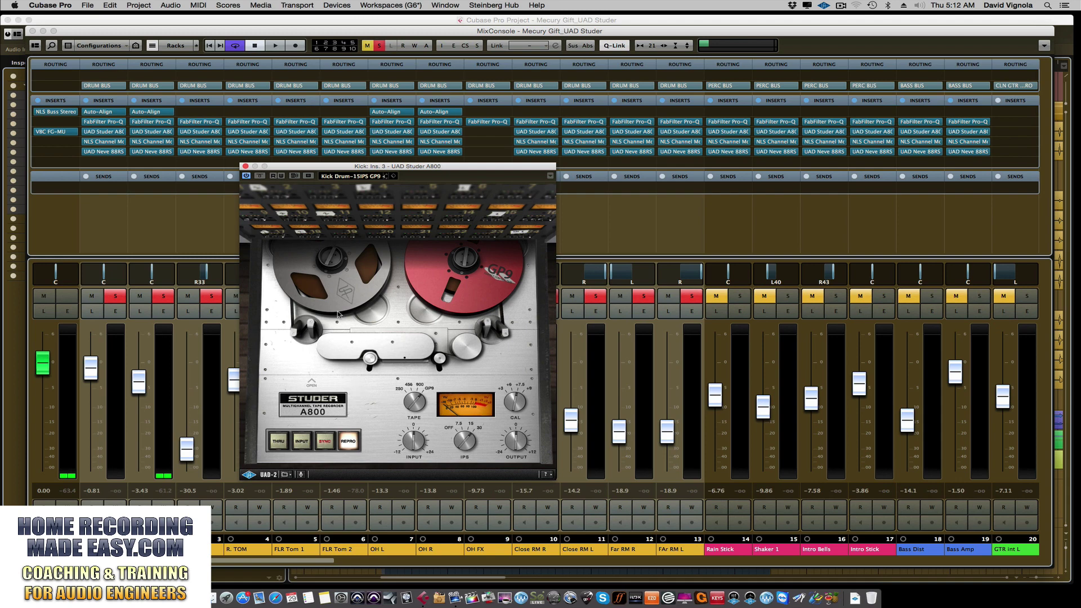
mouse_move(121, 135)
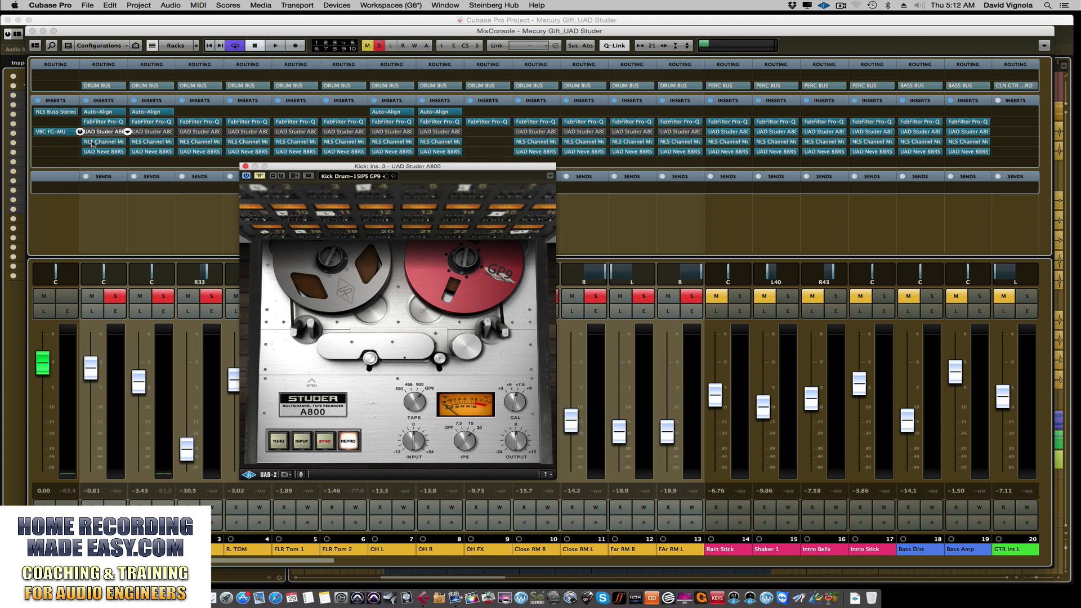
drag(341, 167, 155, 168)
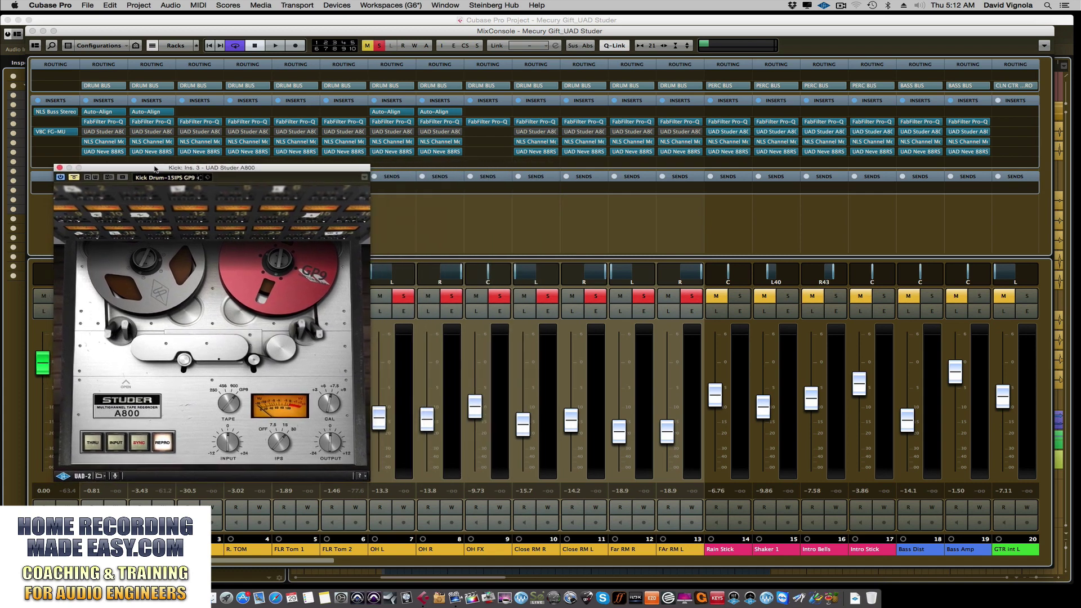
Step: Open the Kick channel's NLS Channel Mono and UAD Neve 88RS beside the Studer, and bypass both across the linked drum channels
click(104, 144)
click(104, 145)
drag(448, 182, 439, 173)
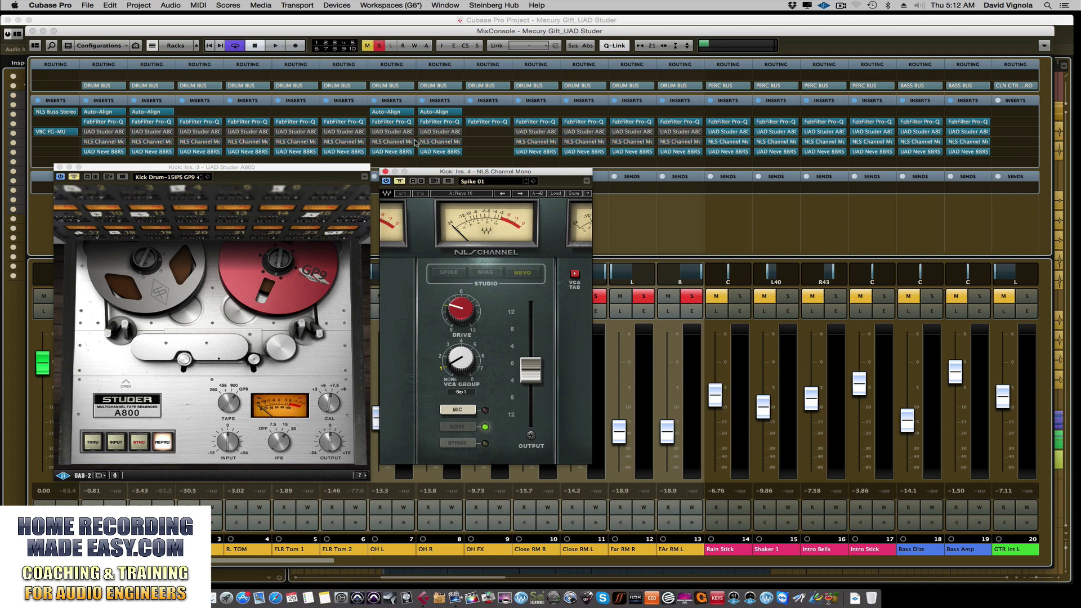
click(99, 152)
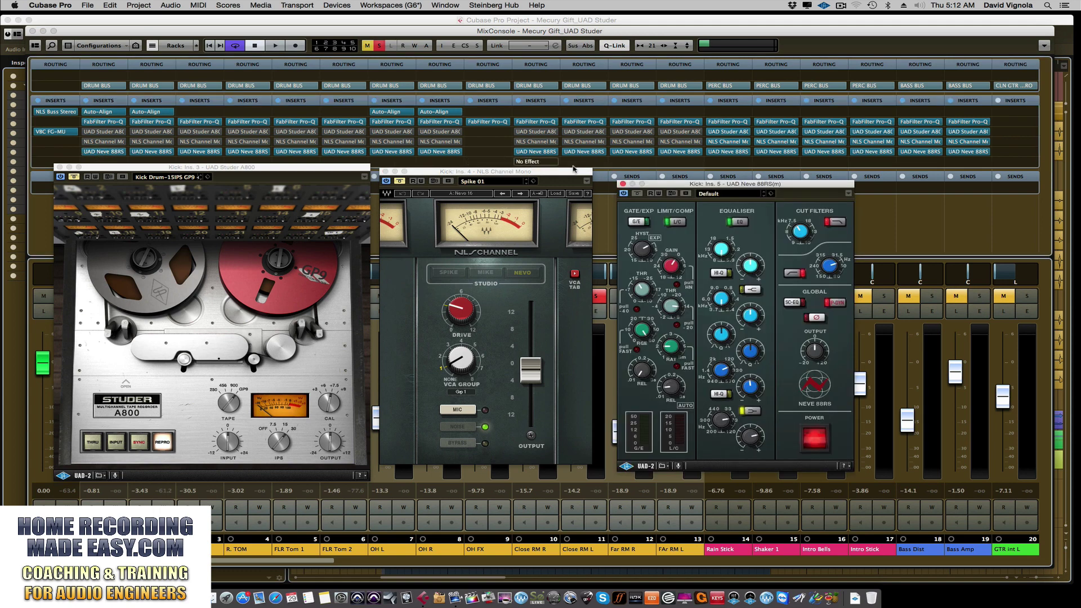
drag(663, 185, 653, 176)
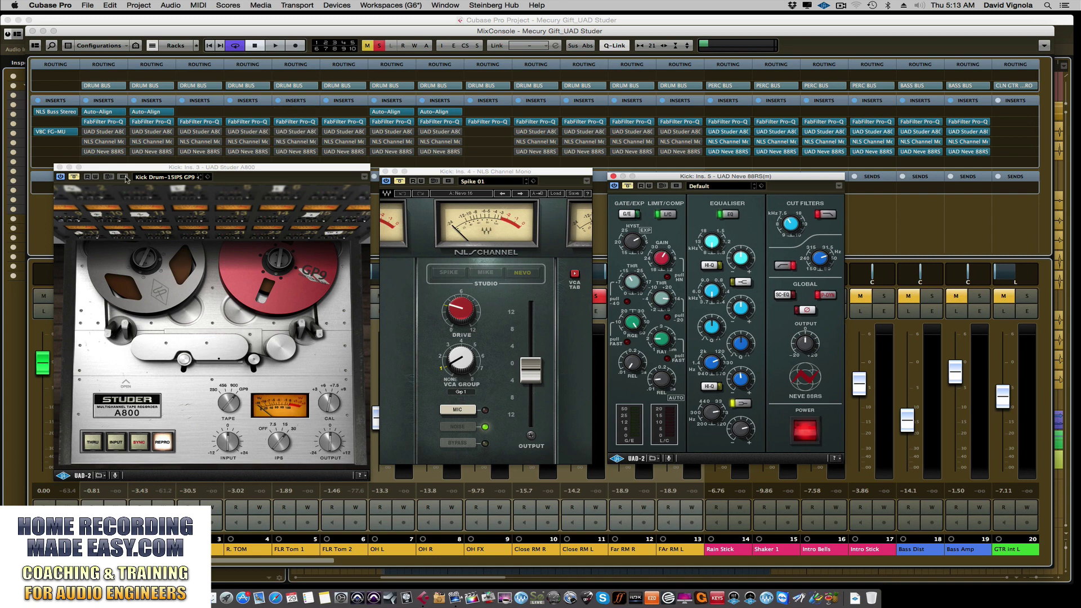
Step: Play the soloed drums with the Studer, NLS and Neve plugins bypassed, and stop playback
click(74, 176)
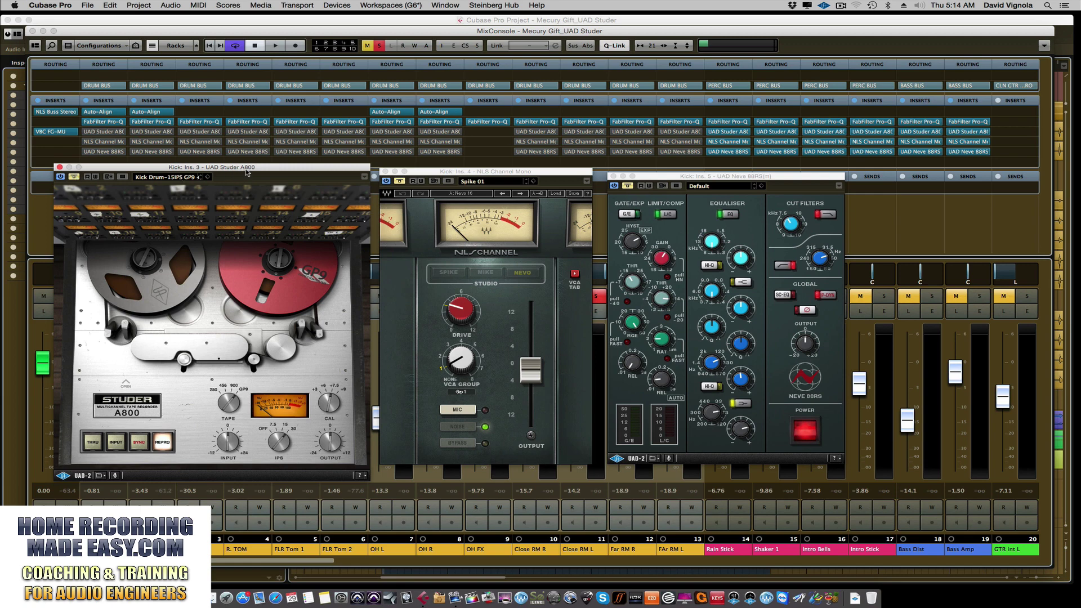
key(space)
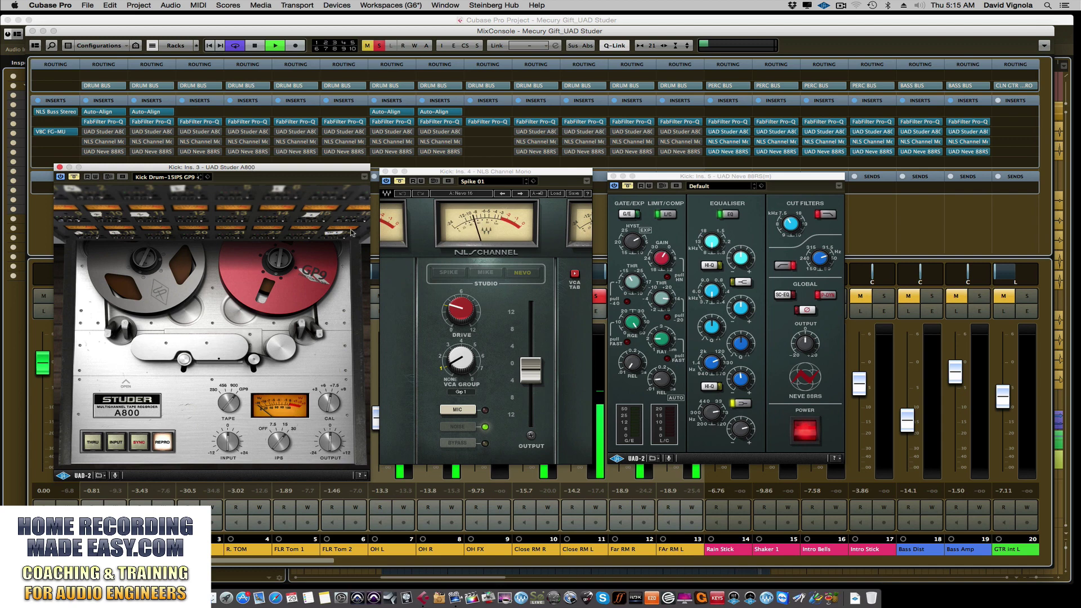
key(space)
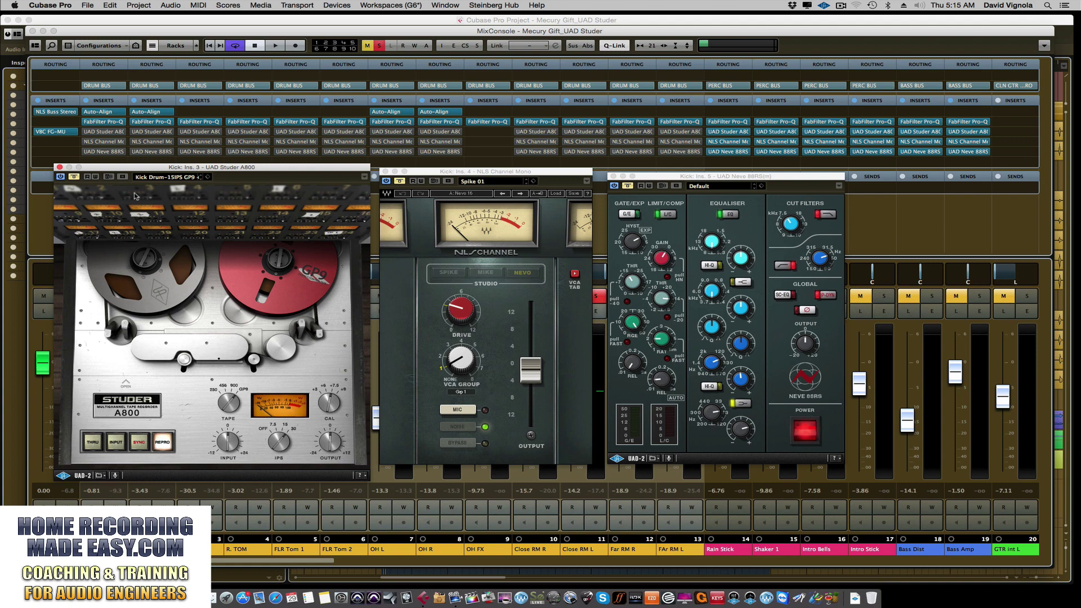
Step: Compare the drums with the UAD Studer A800 bypassed and active during playback, leave it active on the linked channels, and stop playback
click(73, 176)
click(72, 177)
click(73, 177)
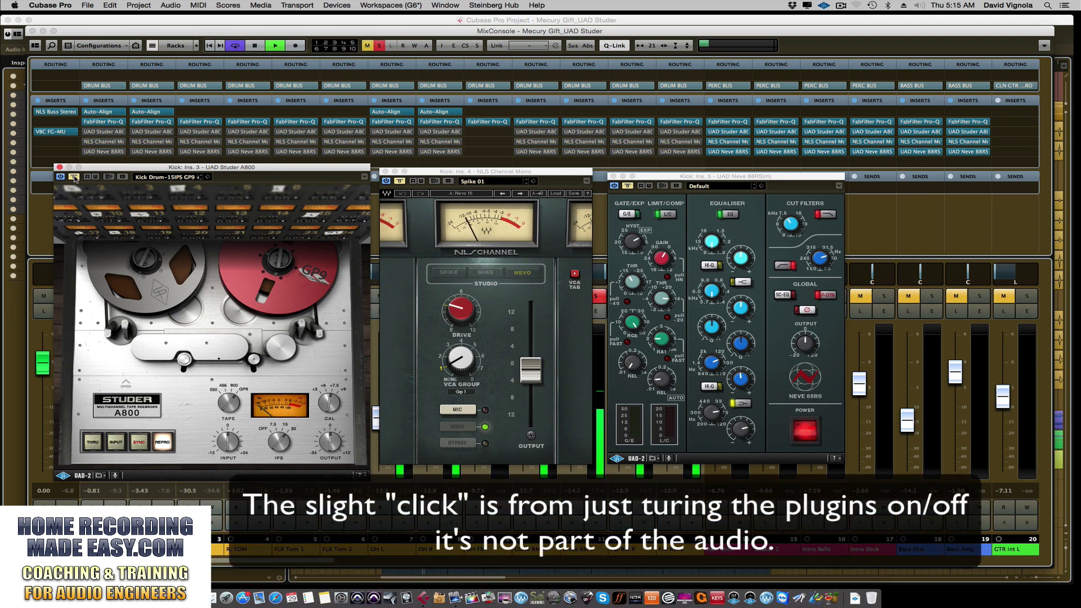
click(74, 177)
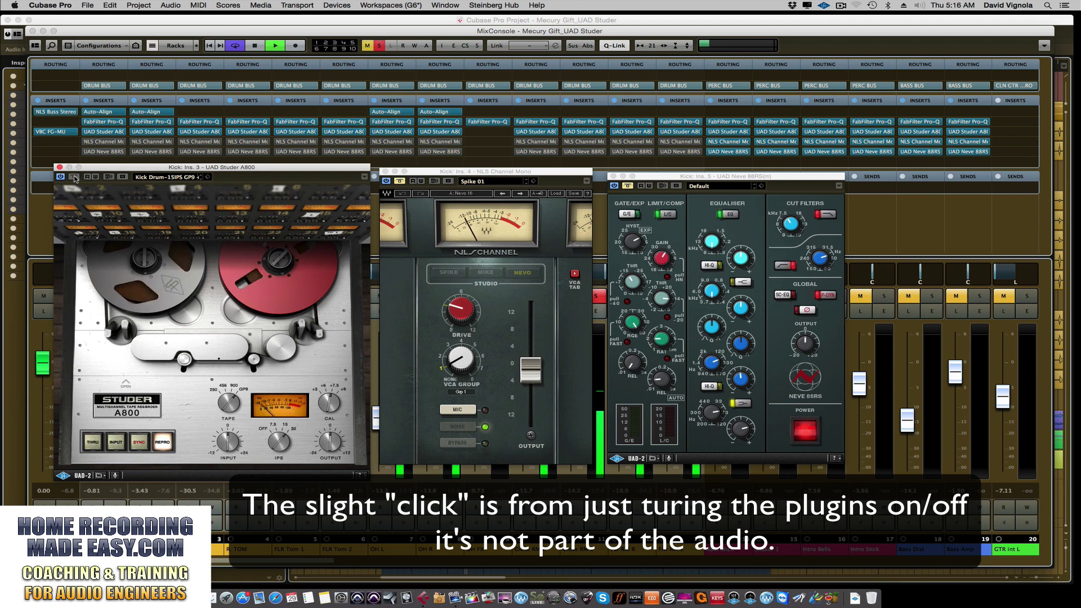
click(73, 177)
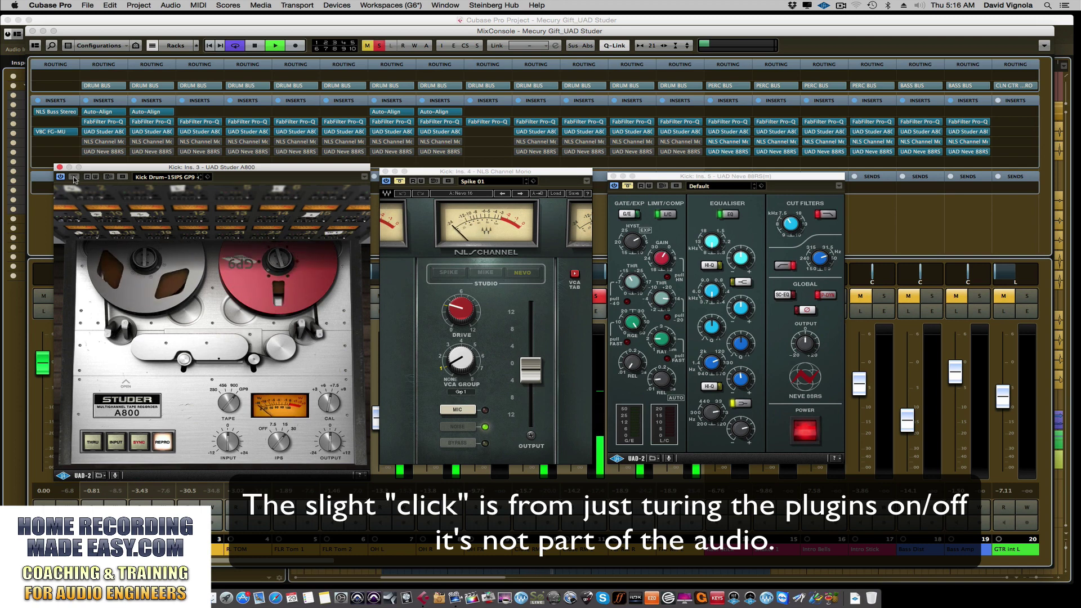
click(74, 178)
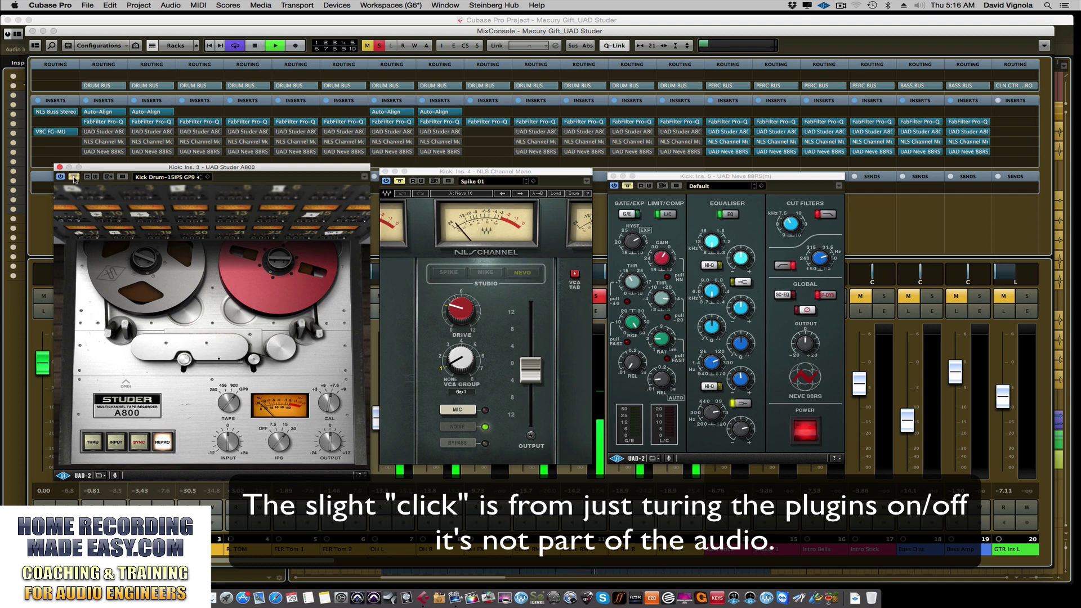
click(74, 177)
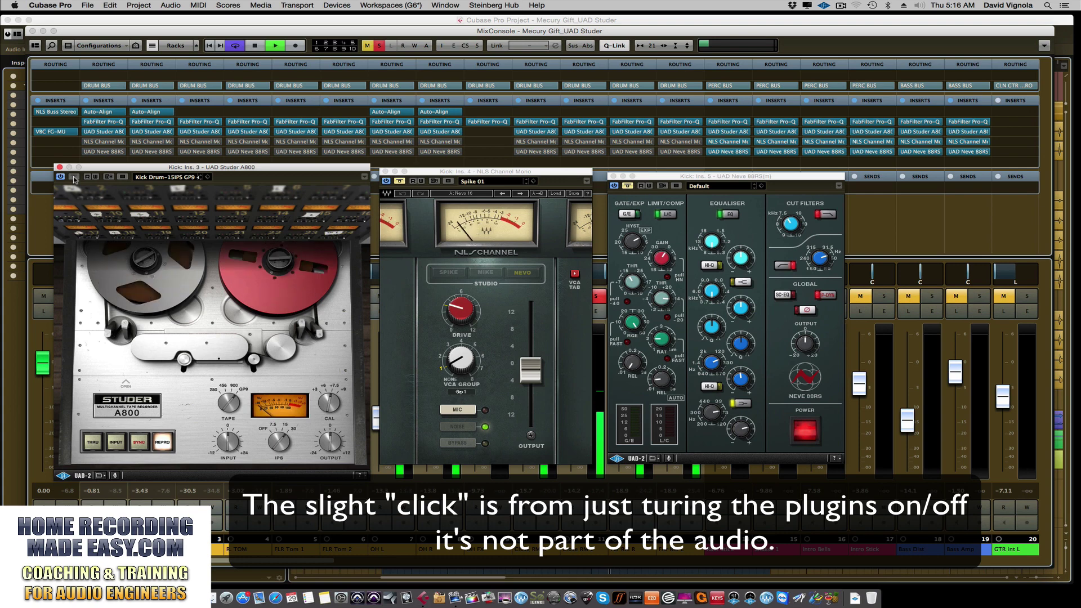
click(73, 177)
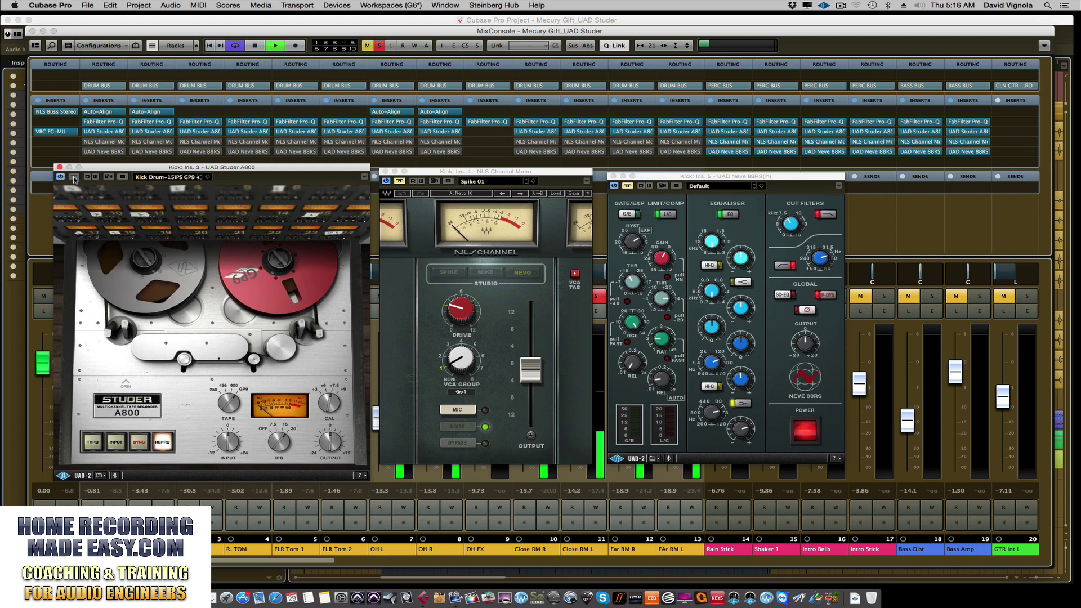
key(space)
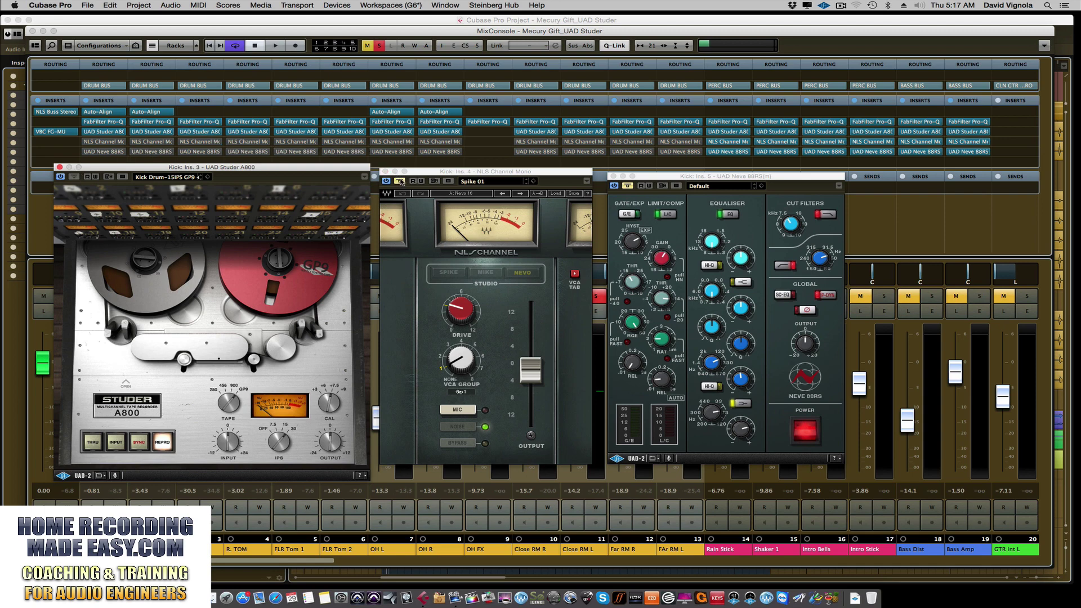
Step: Compare the drums with NLS Channel bypassed and active during playback, leave it active on the linked channels, and stop playback
click(401, 182)
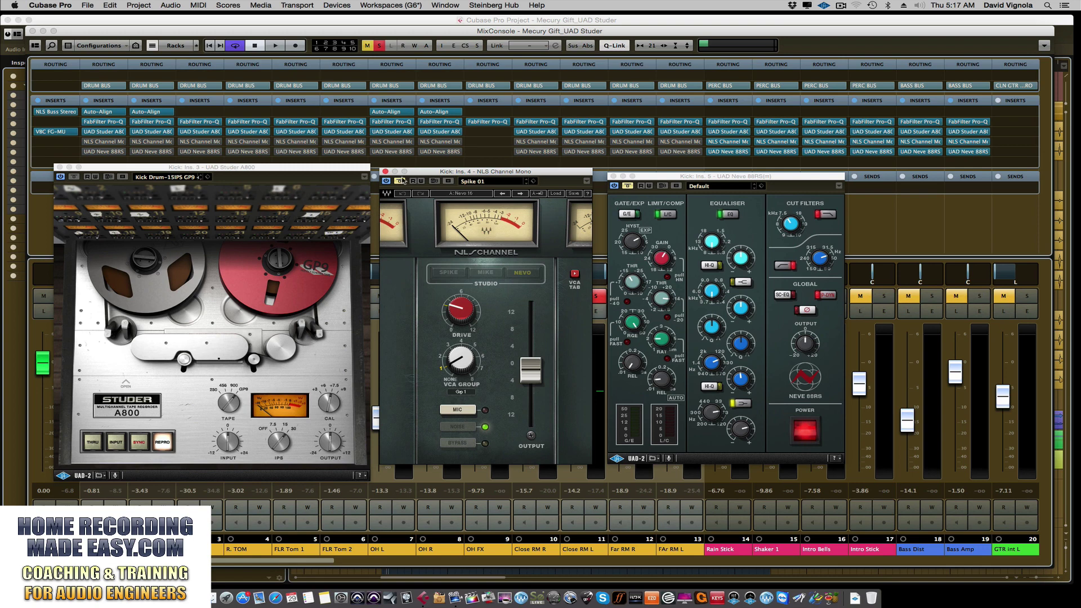
key(space)
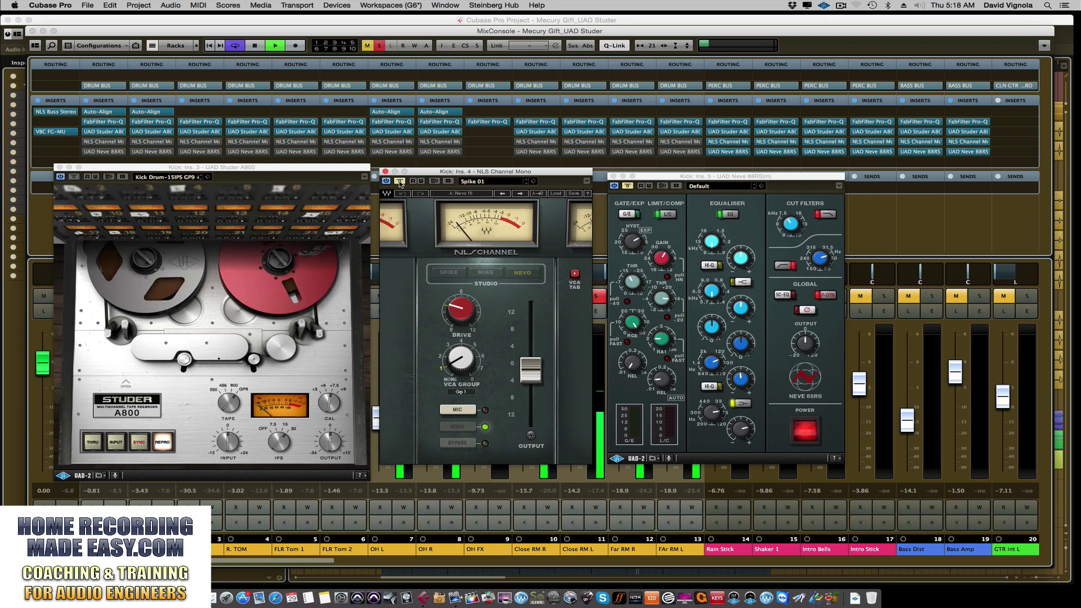
click(399, 181)
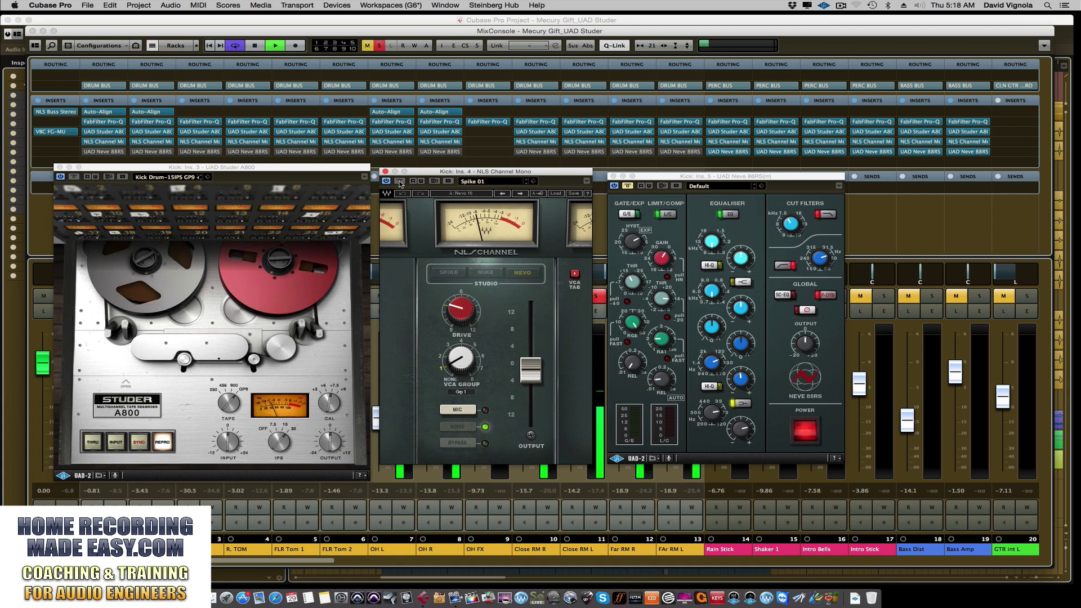
click(399, 181)
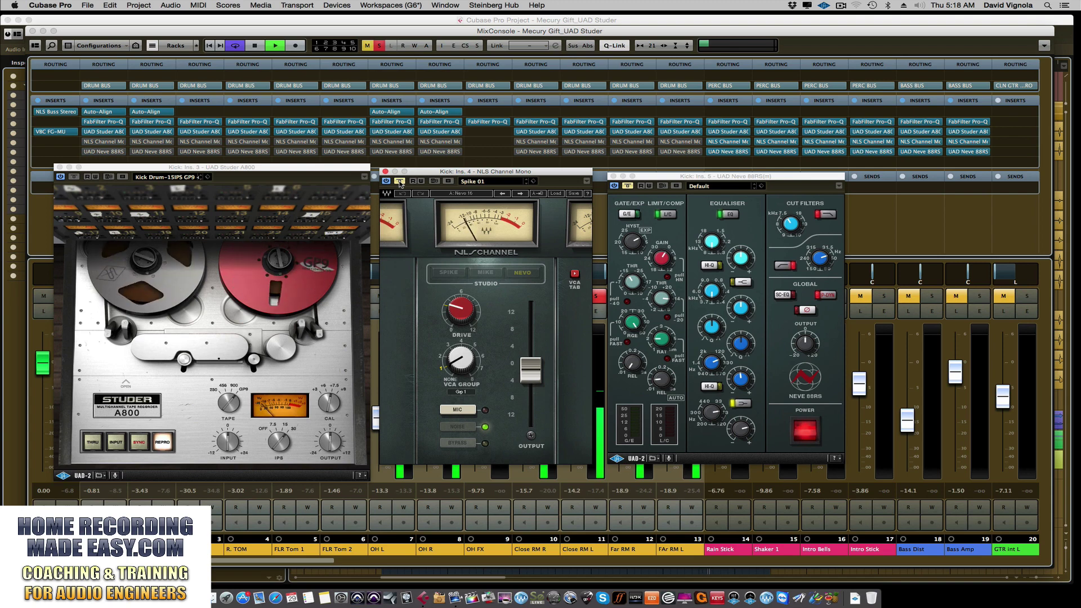
click(400, 181)
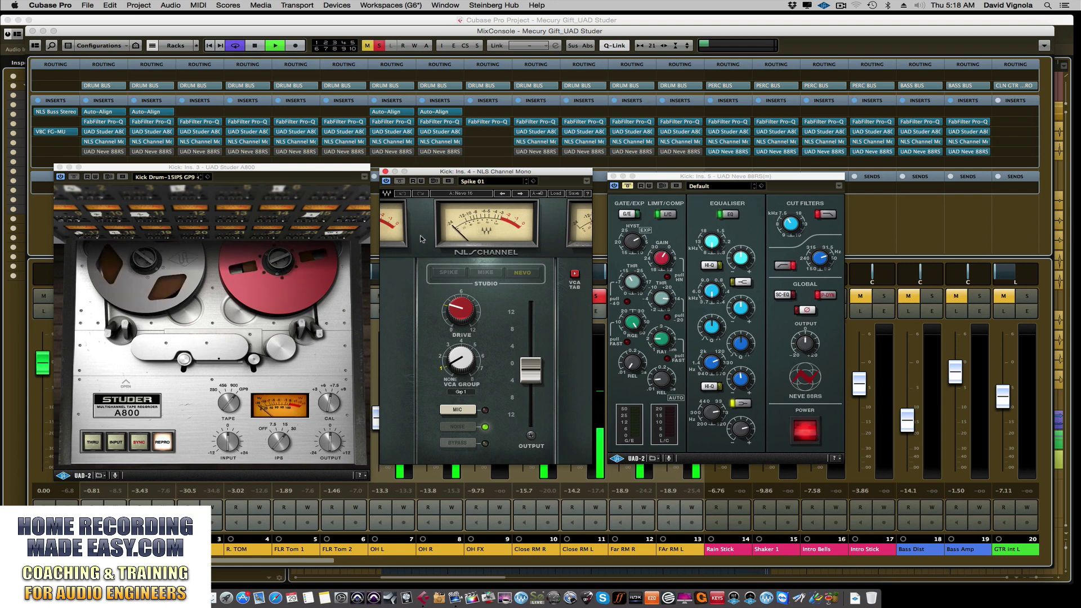
key(space)
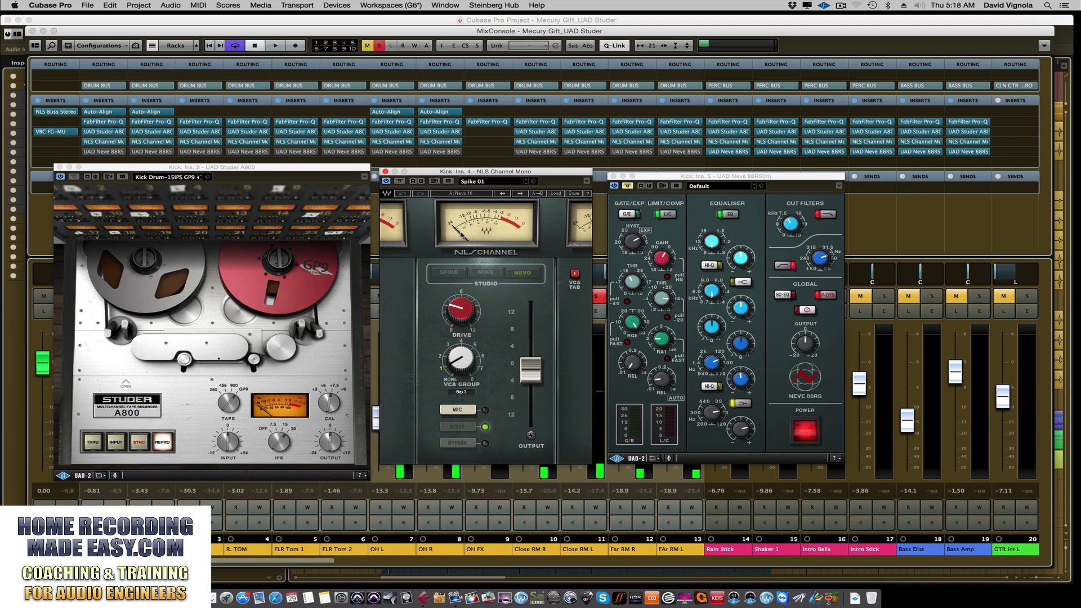
Step: Line up the NLS and Neve windows, compare the UAD Neve 88RS bypassed and active during playback, leave it active, and stop playback
drag(474, 171, 473, 170)
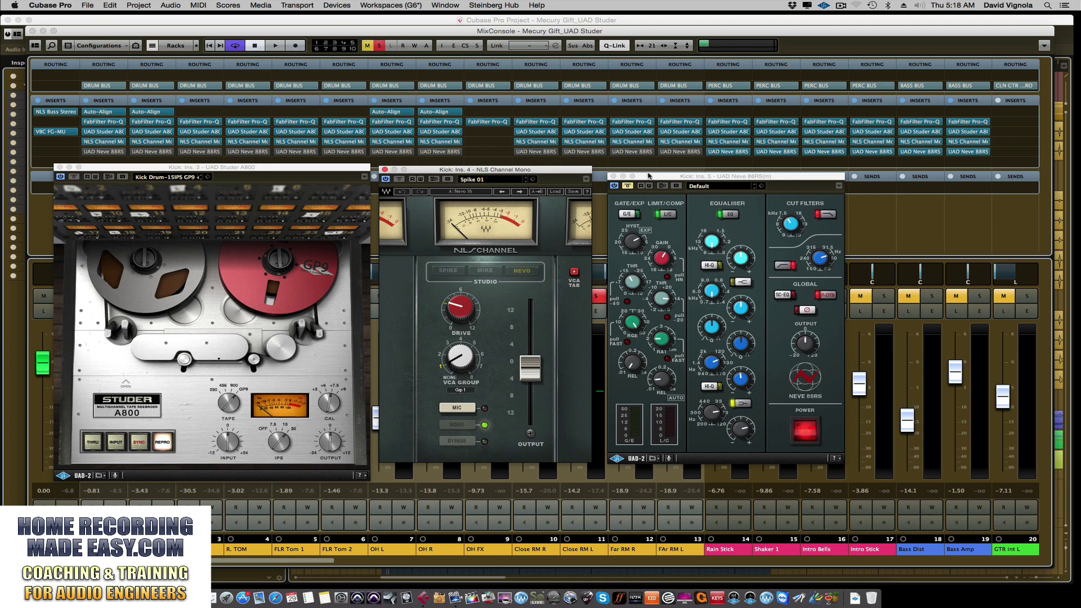
drag(649, 175, 645, 169)
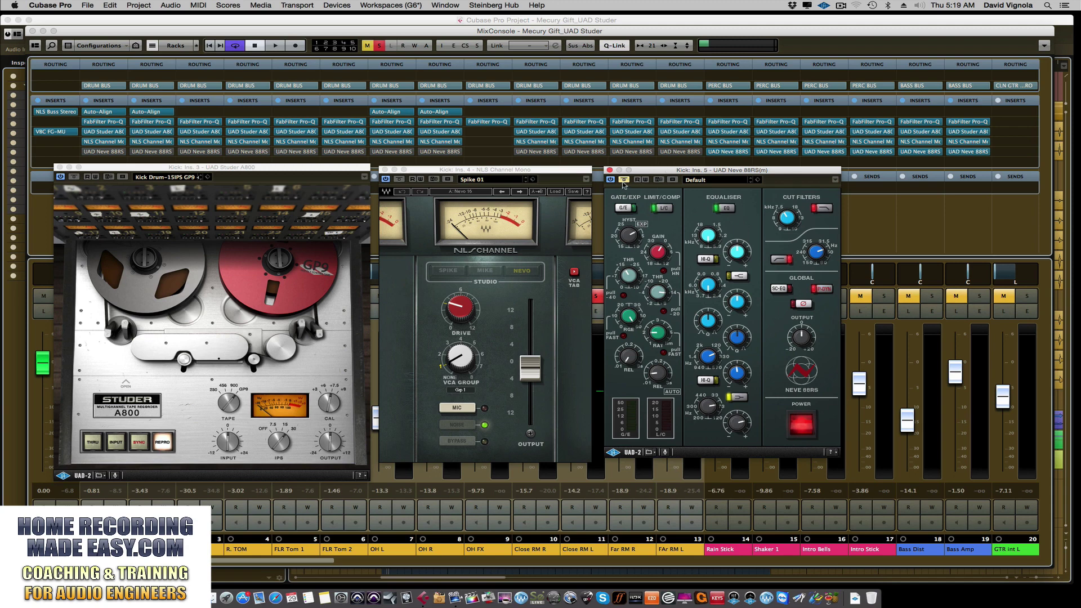
key(space)
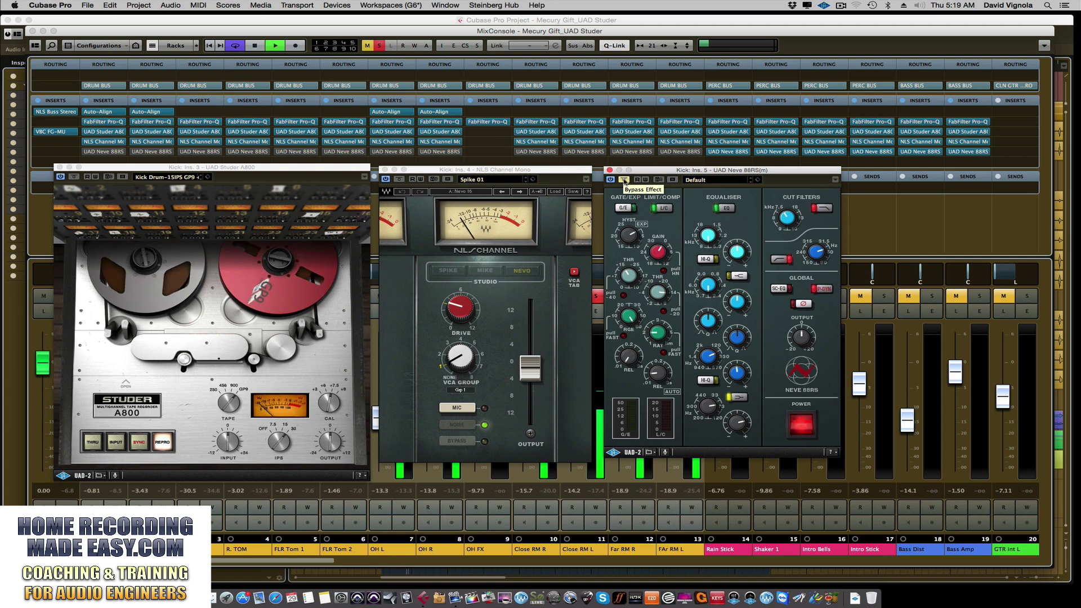
click(624, 180)
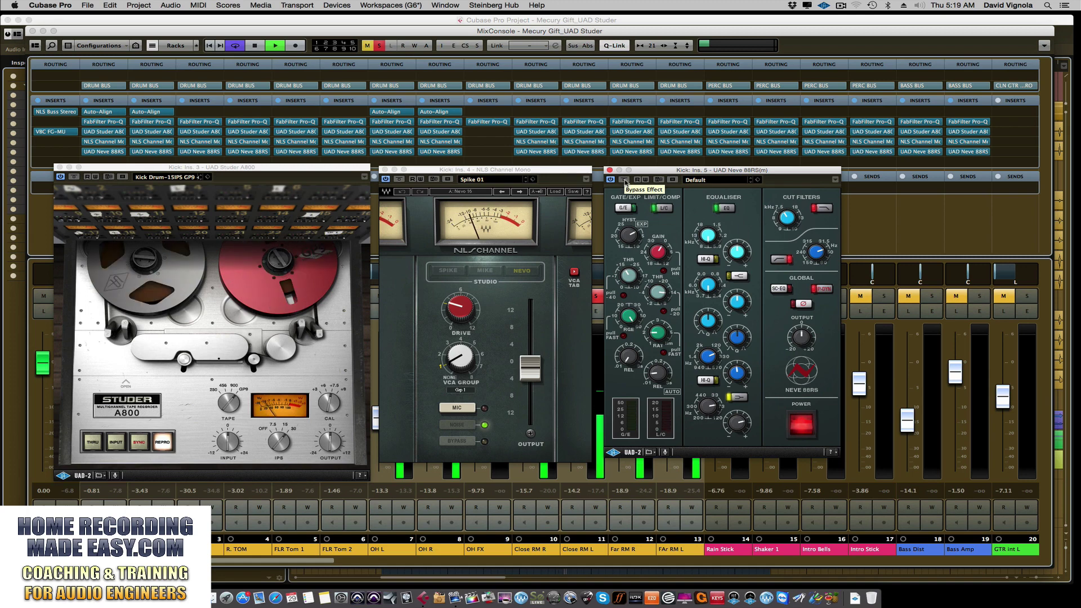
click(625, 181)
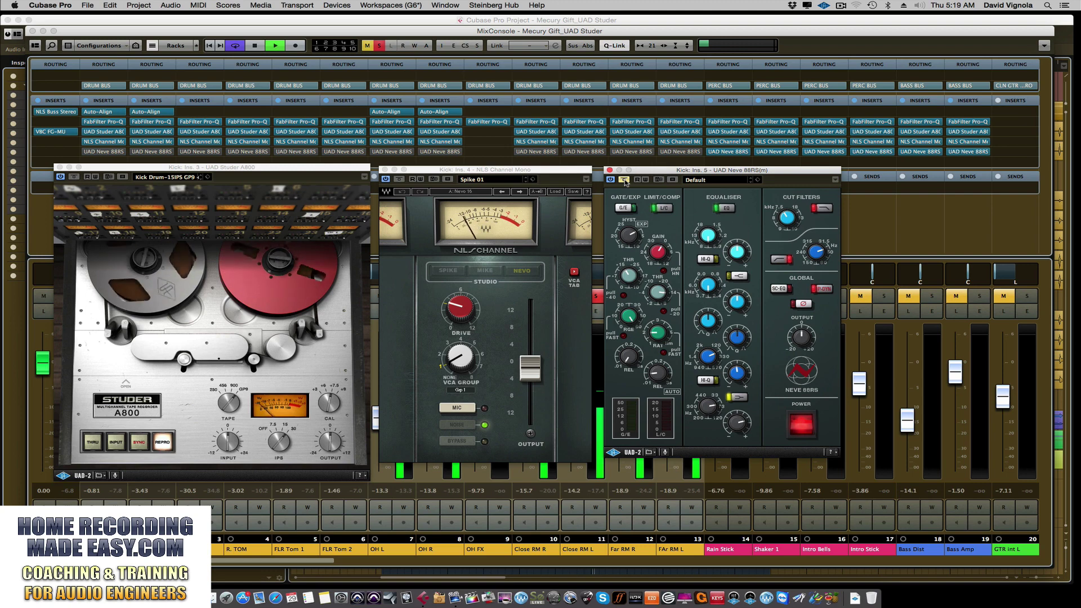
click(625, 181)
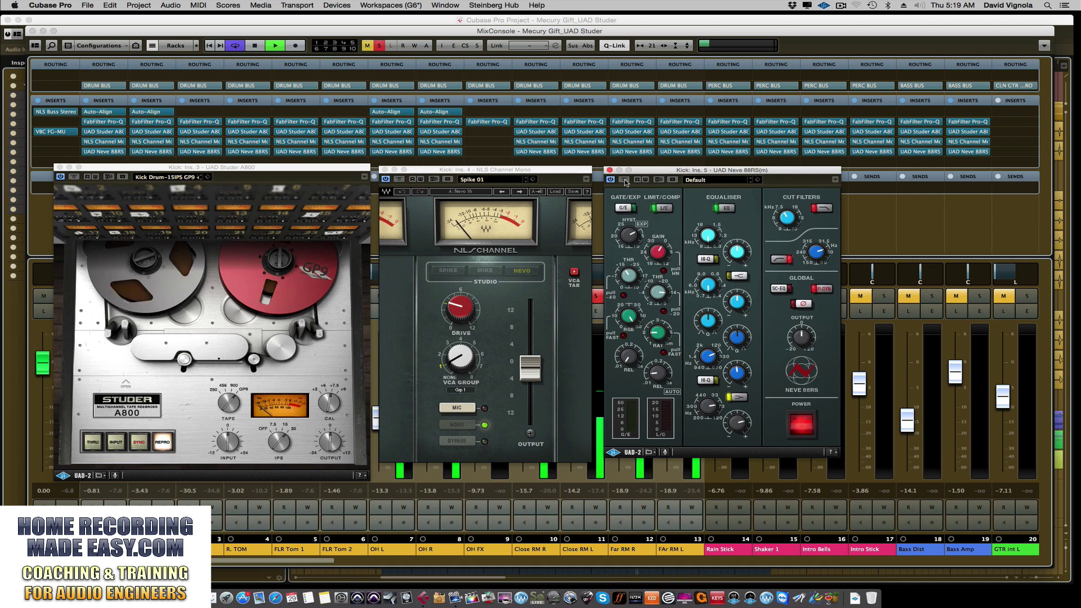
click(625, 181)
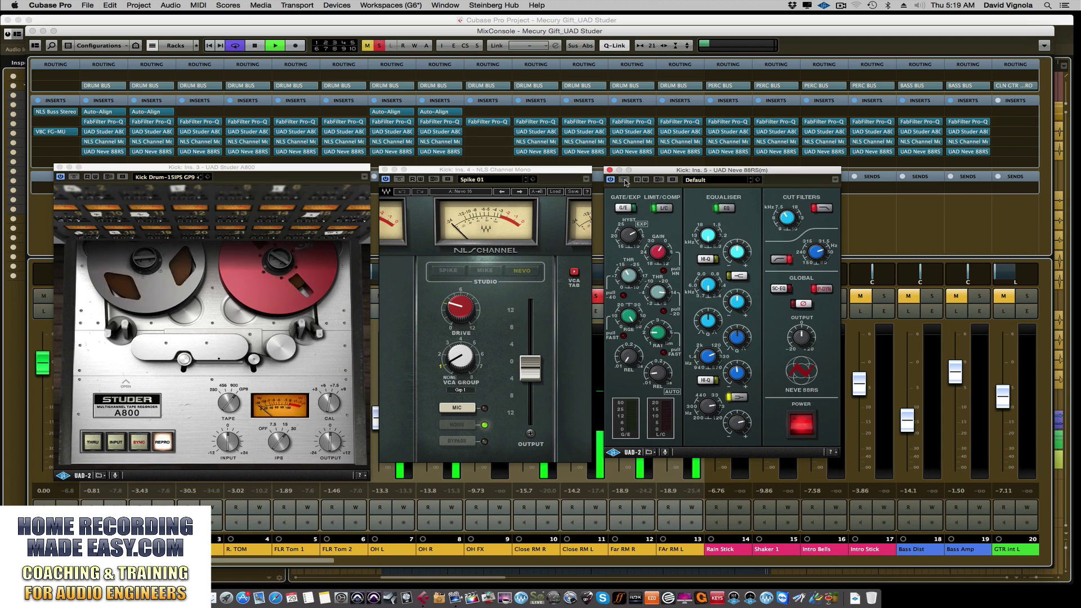
key(space)
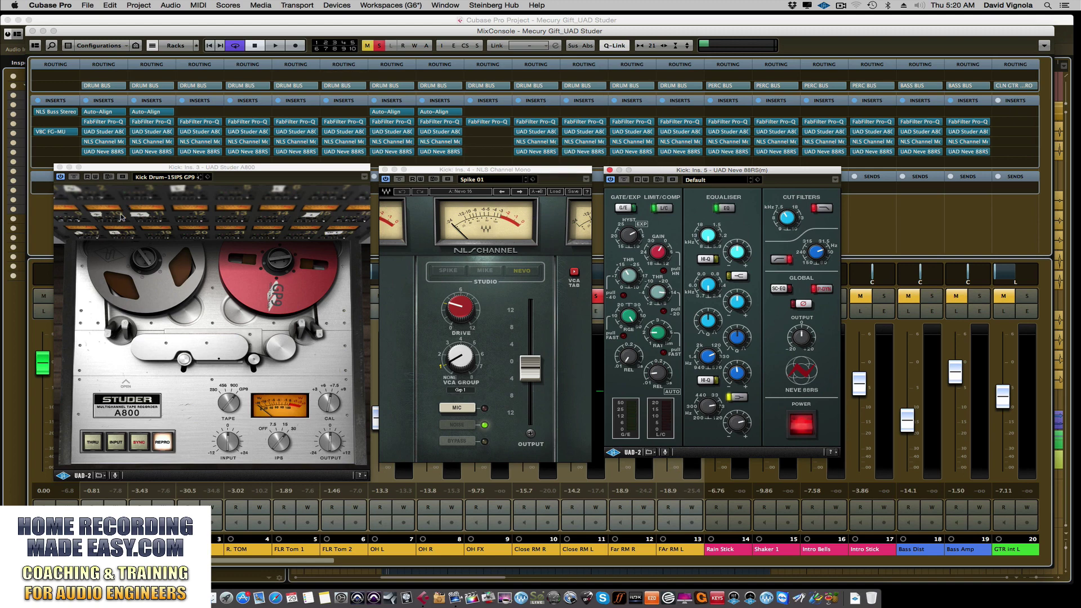
Step: Bypass the Studer A800, NLS Channel and Neve 88RS together, play the drums, and reactivate all three during playback
click(73, 177)
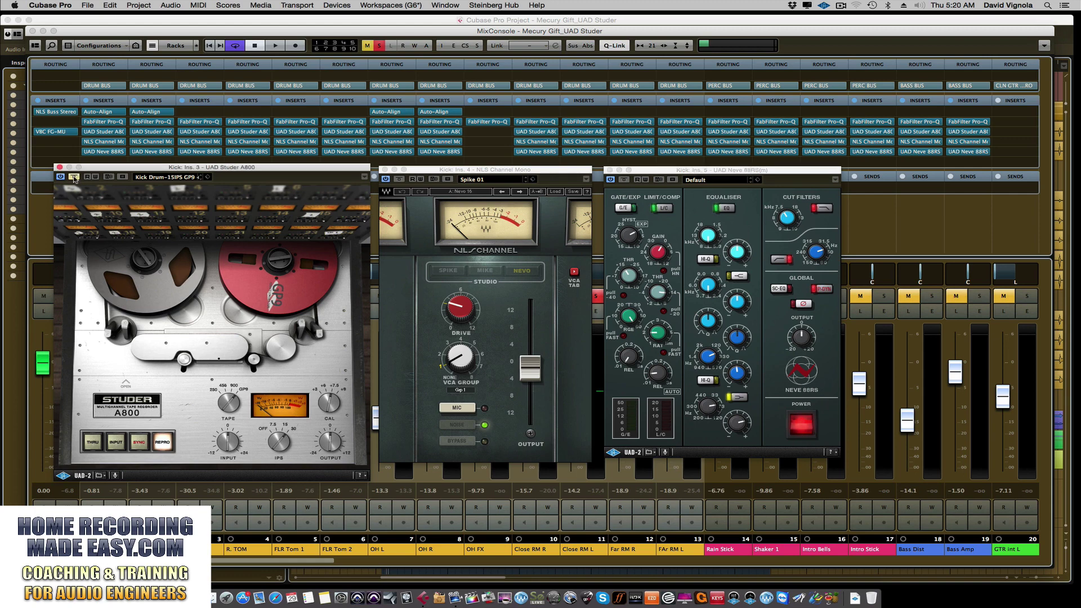
click(399, 179)
click(625, 180)
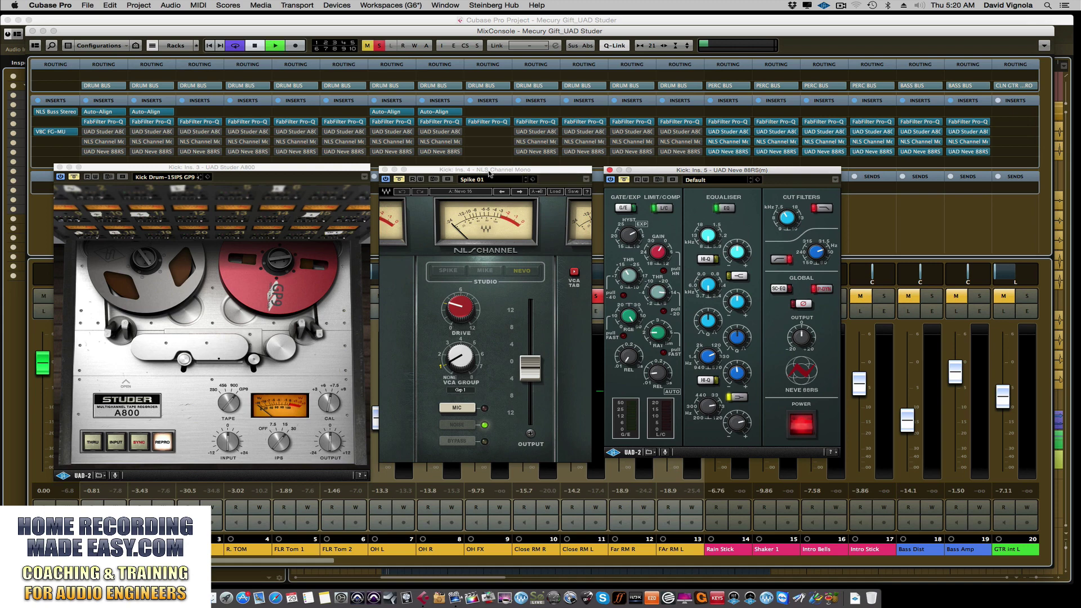
key(space)
click(205, 169)
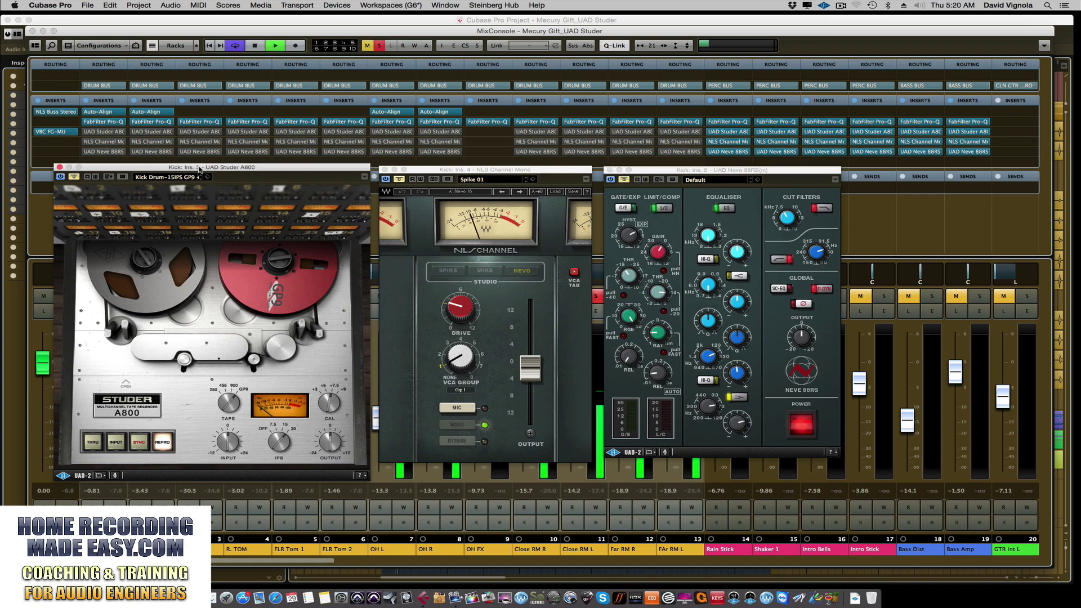
click(77, 179)
click(399, 179)
click(622, 180)
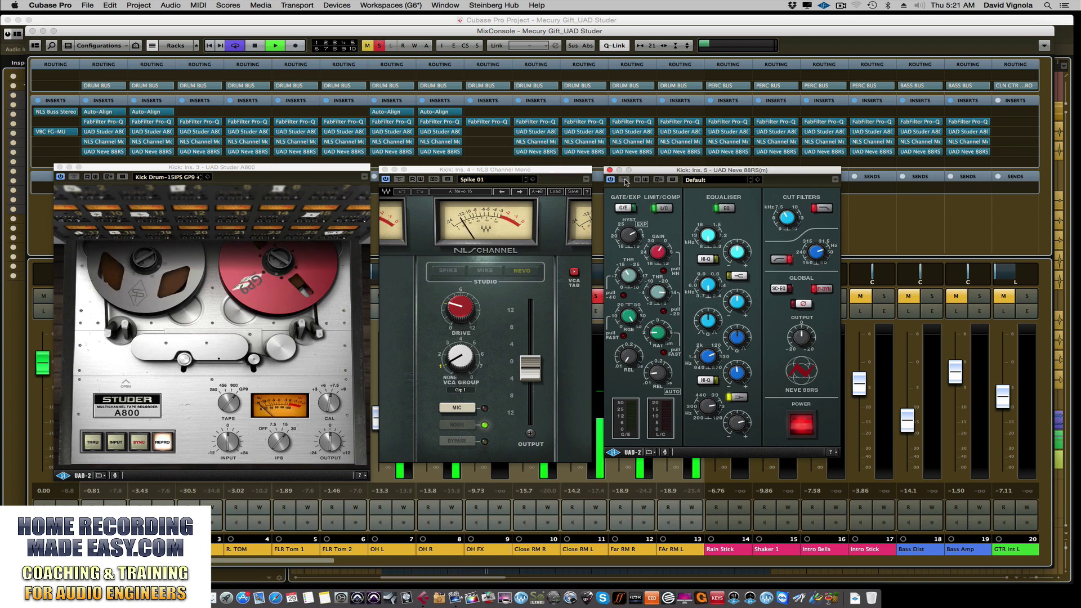
Step: Toggle the Studer, NLS and Neve plugins together between bypassed and active twice more during playback, leaving all three active
click(423, 182)
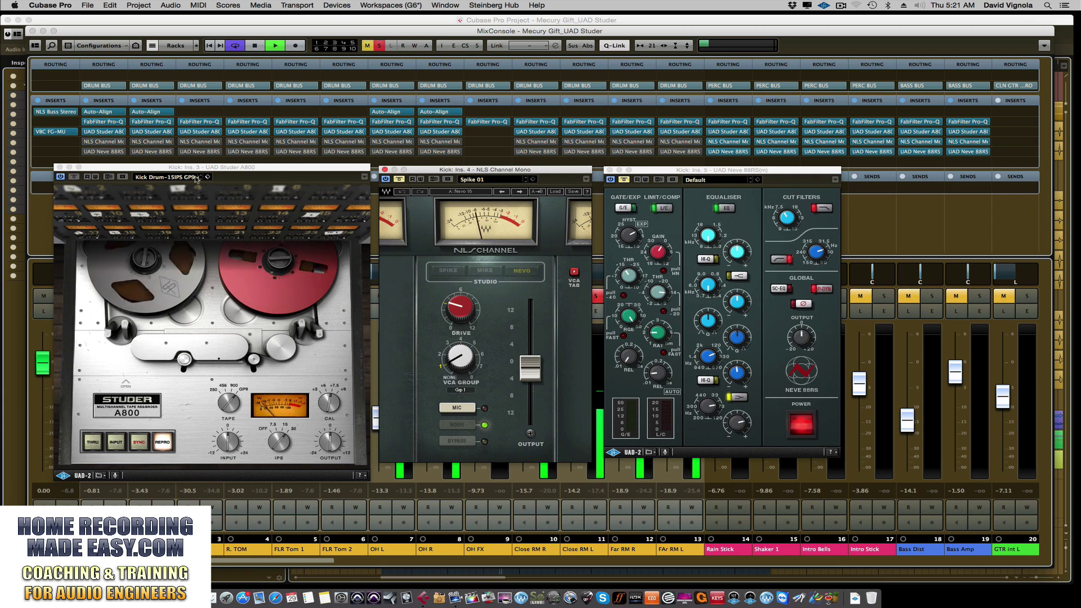
click(75, 178)
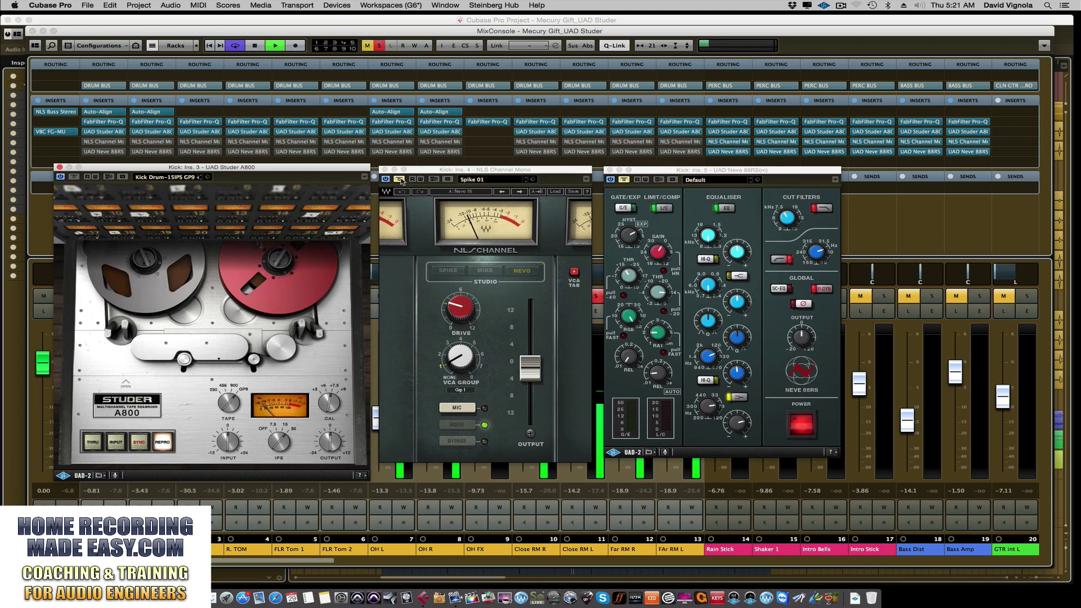
click(402, 181)
click(624, 181)
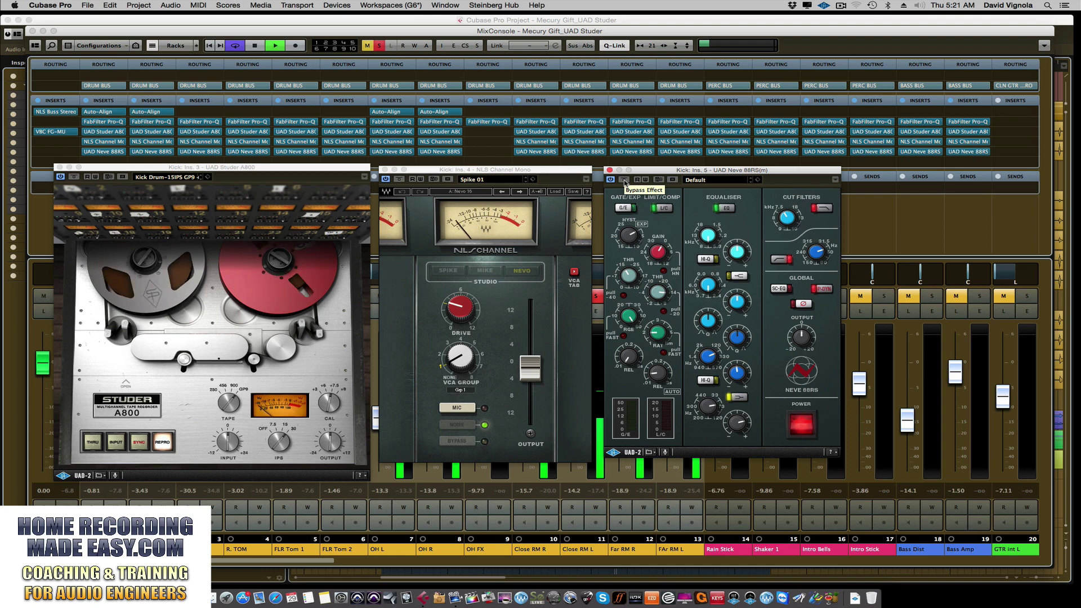
click(399, 180)
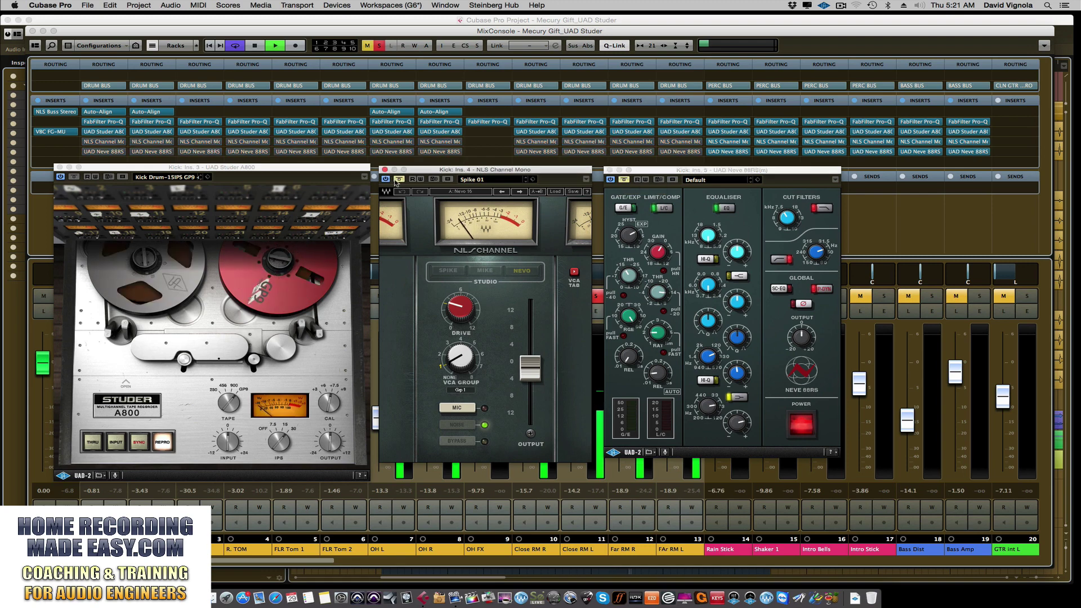
click(73, 178)
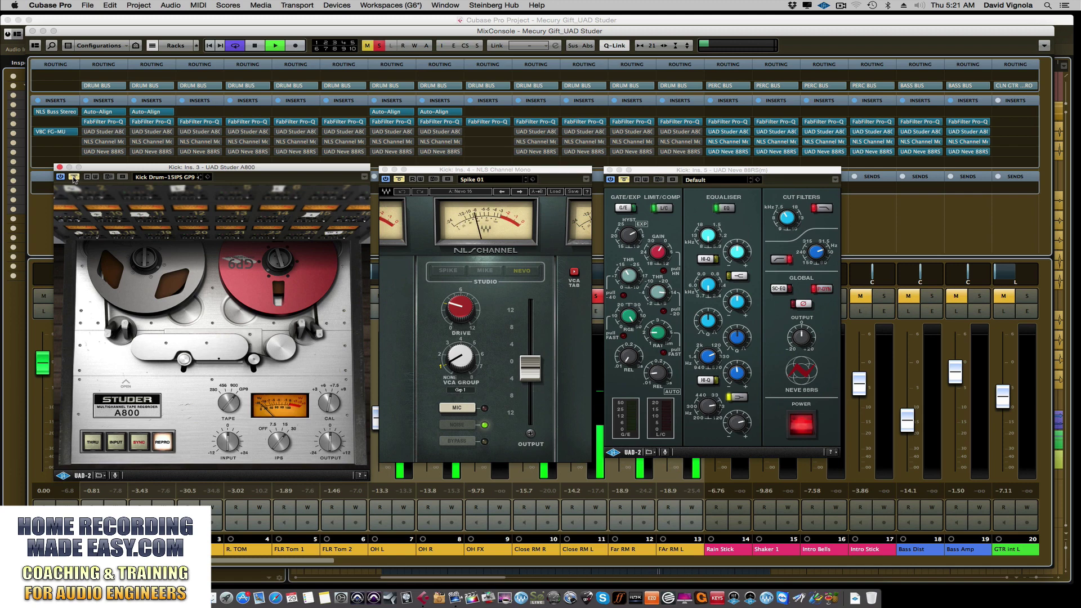
click(401, 183)
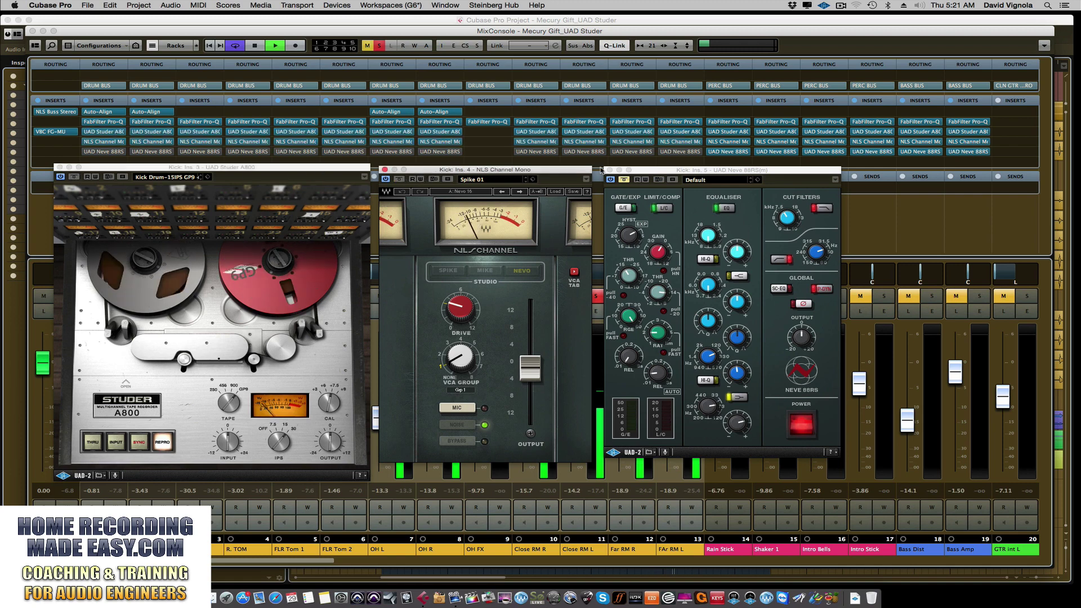
click(627, 182)
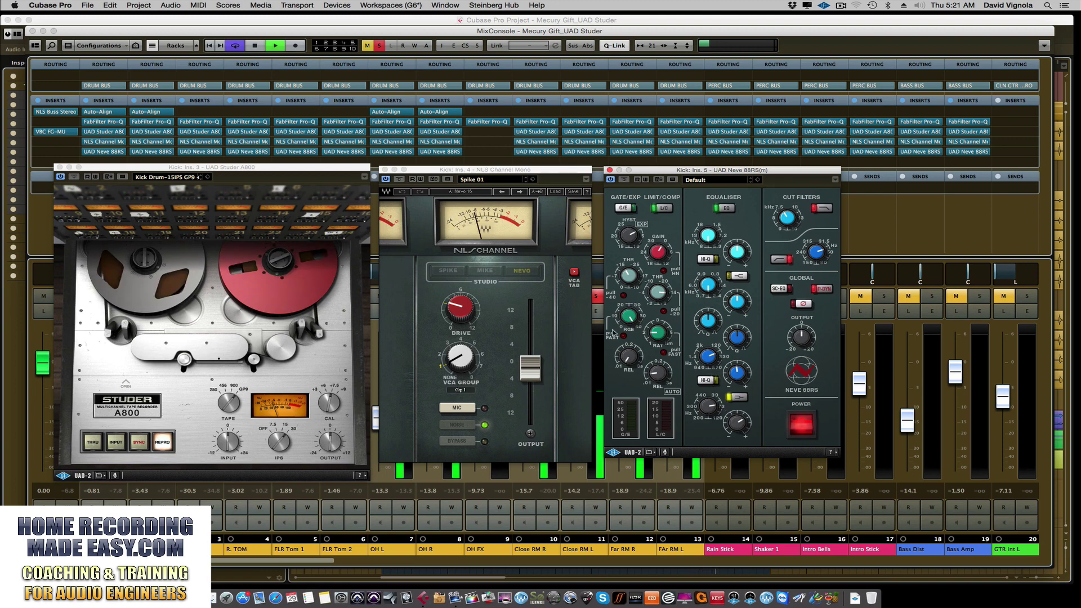
Step: Bypass all three plugins once more, stop playback, reactivate them on the linked channels, and save the project
click(623, 180)
click(400, 179)
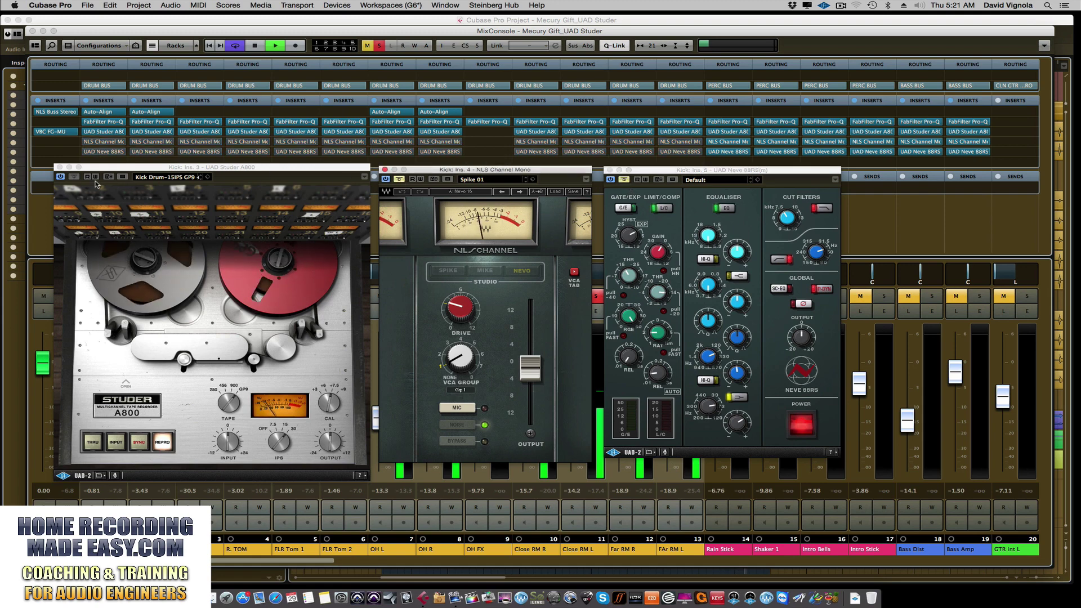
click(73, 177)
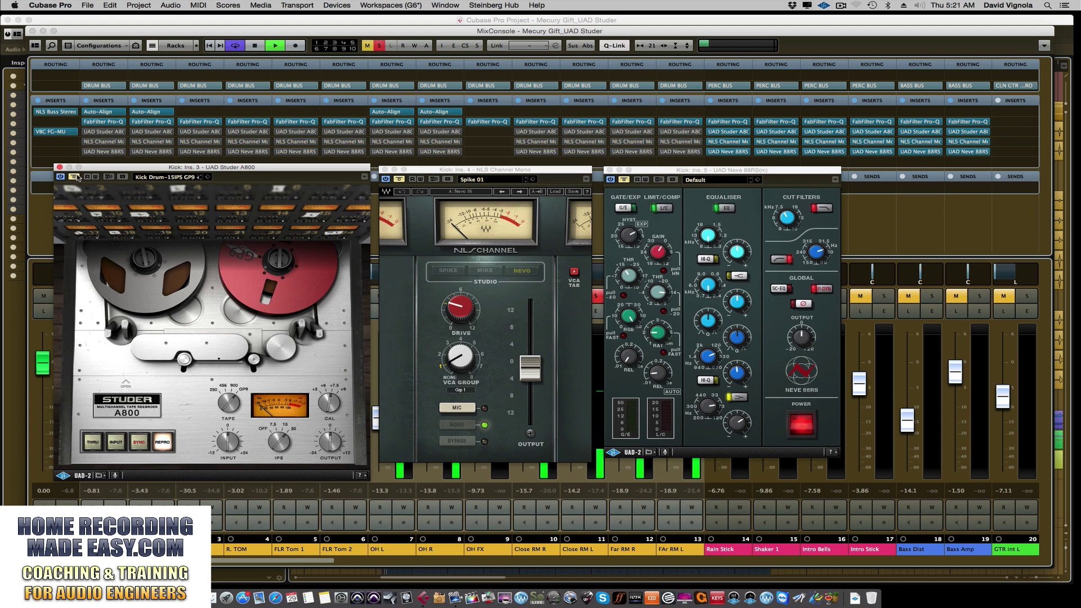
key(space)
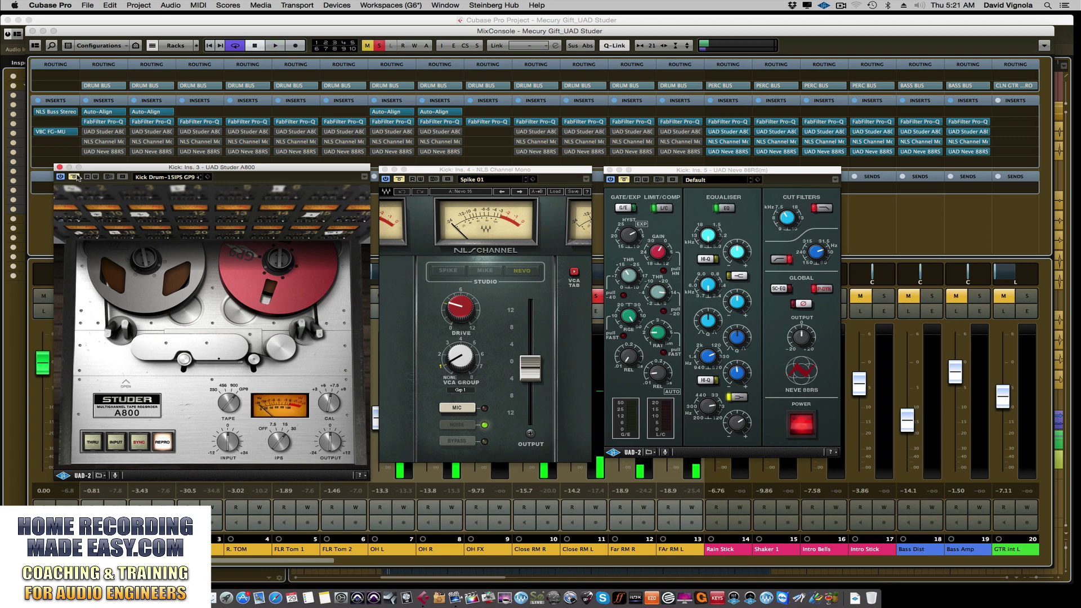
click(401, 180)
click(626, 184)
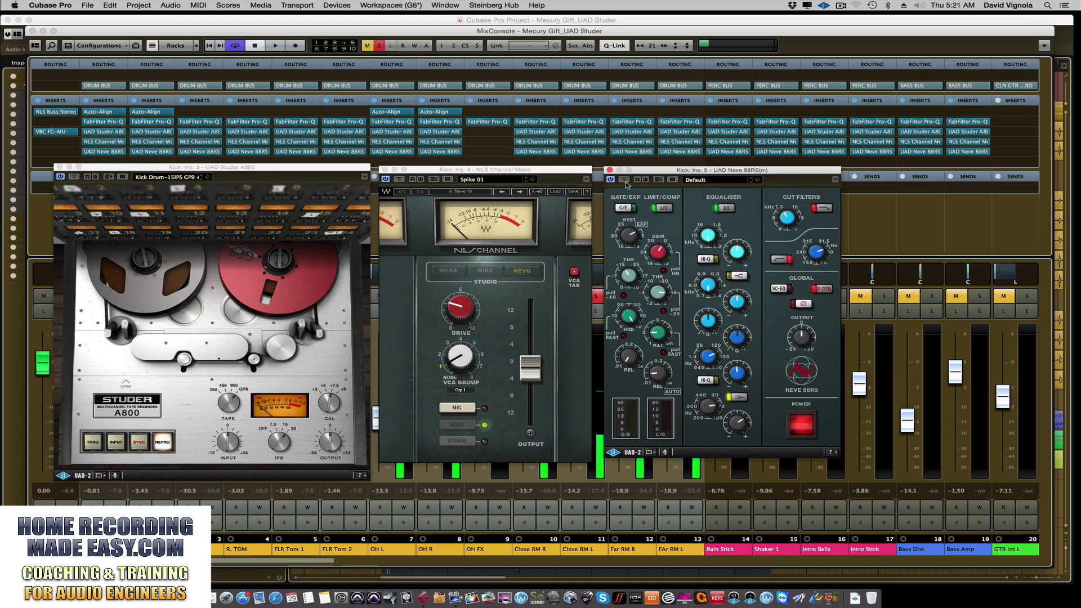
key(super+s)
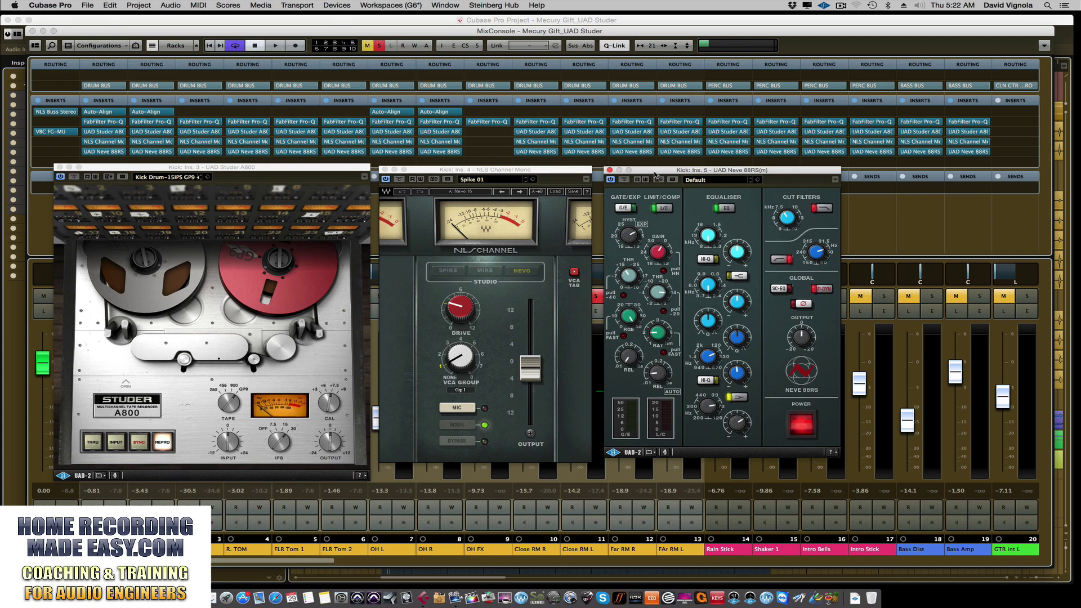
Step: Close the kick channel's Studer A800, NLS Channel and Neve 88RS windows
click(60, 168)
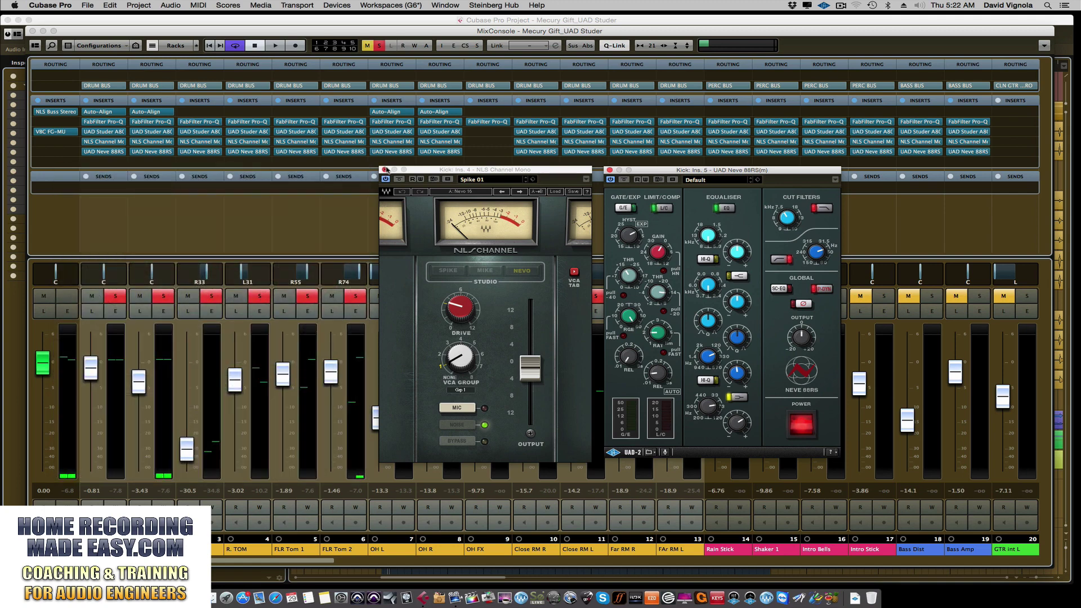
click(384, 169)
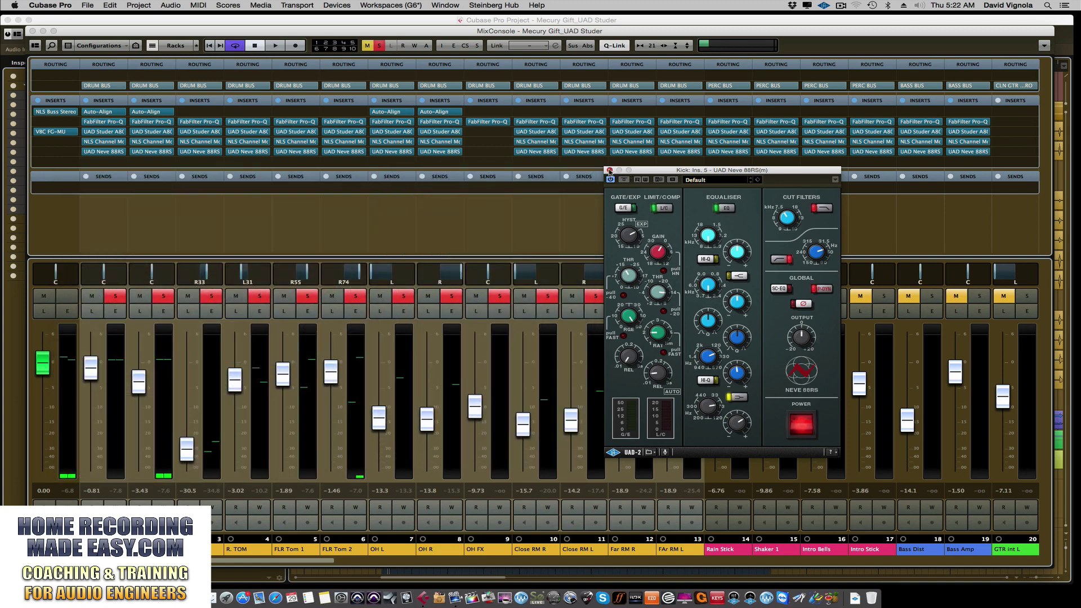
click(609, 170)
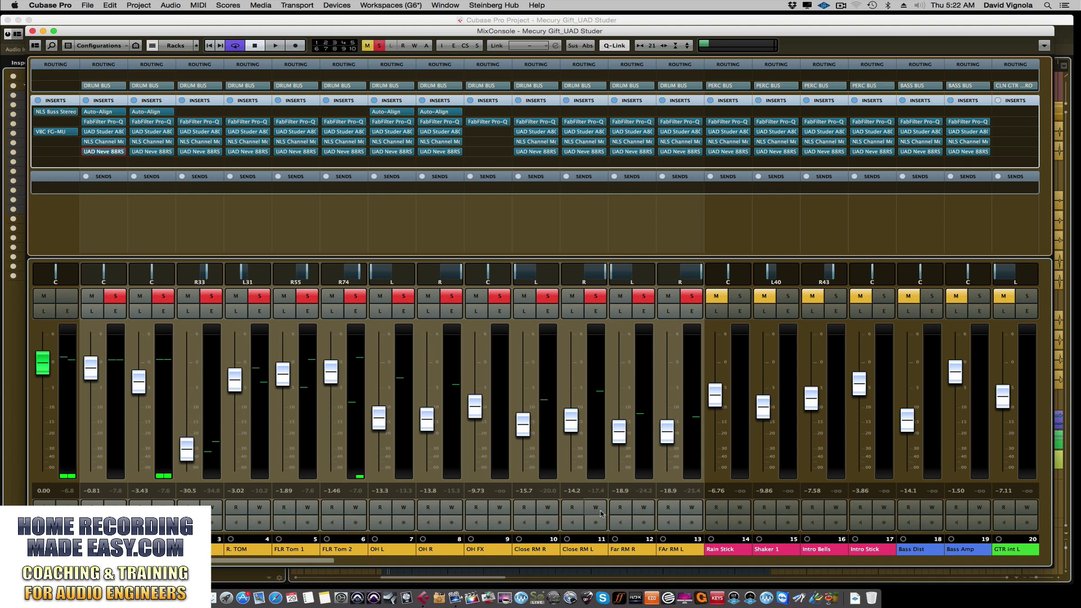
Step: Select the DRUM BUS channel and open its VBC FG-Grey compressor
scroll(601, 509, right, 5)
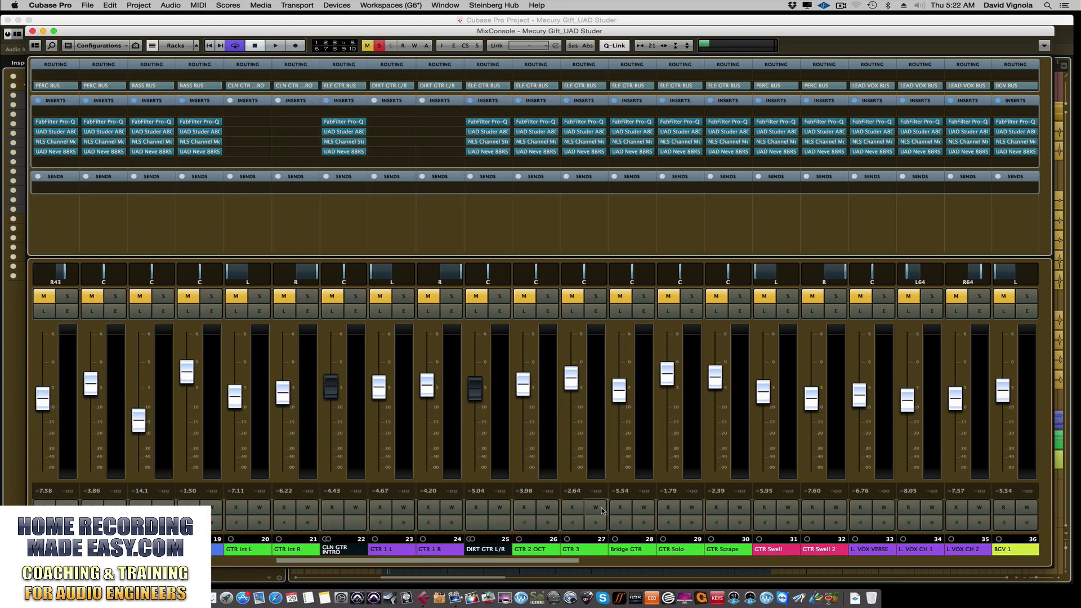
scroll(601, 510, right, 5)
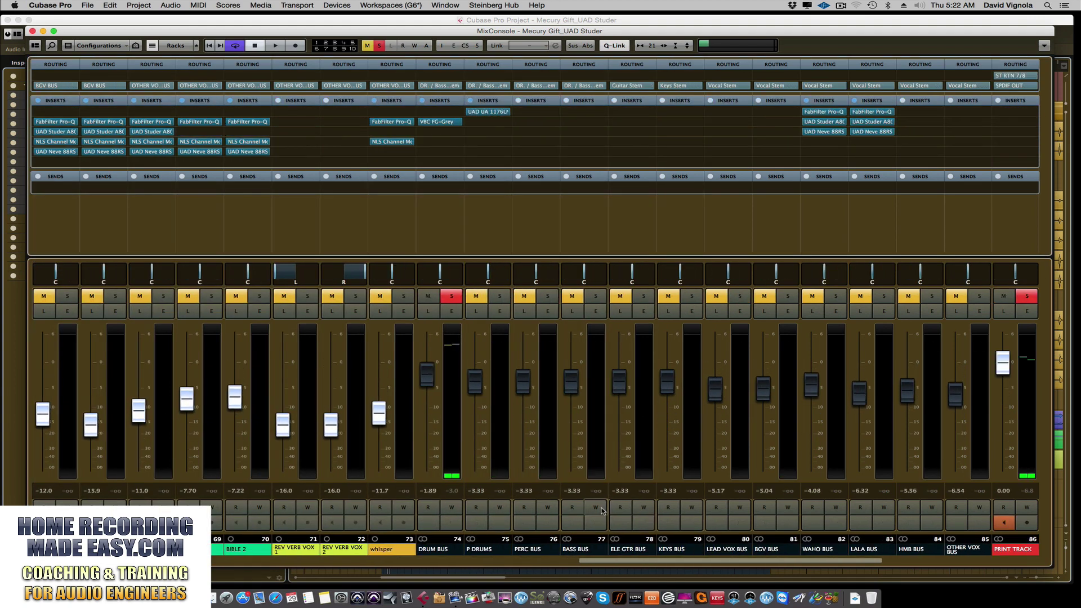
click(453, 430)
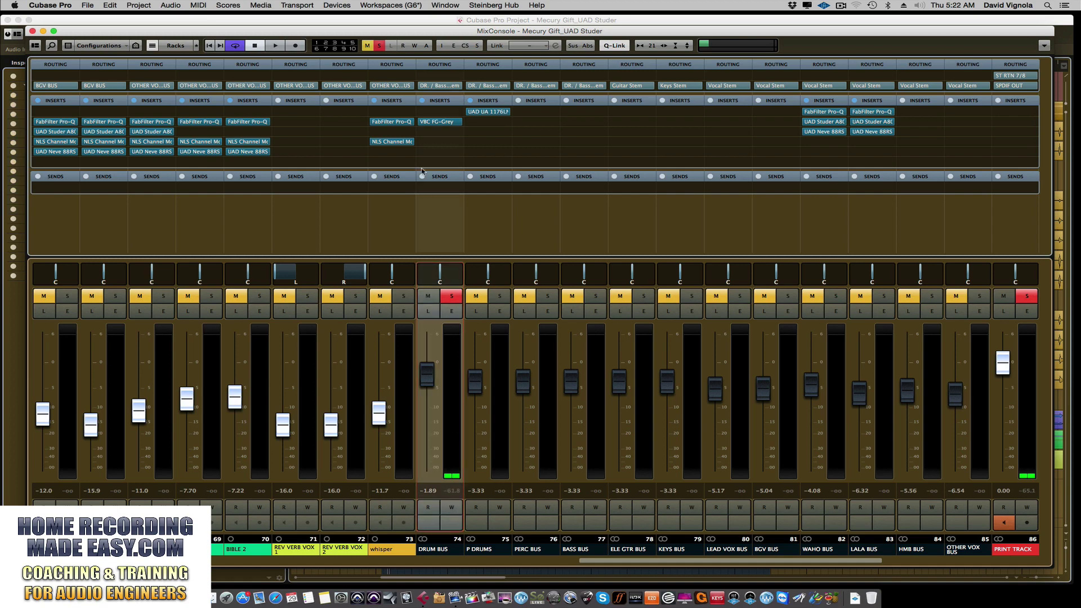
click(440, 123)
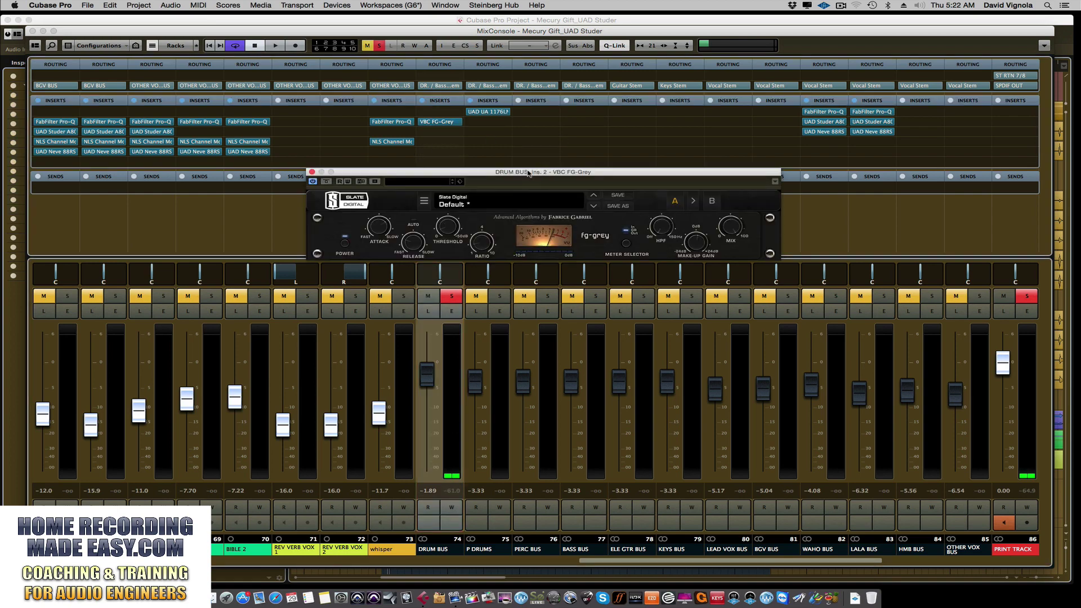
drag(528, 174, 527, 171)
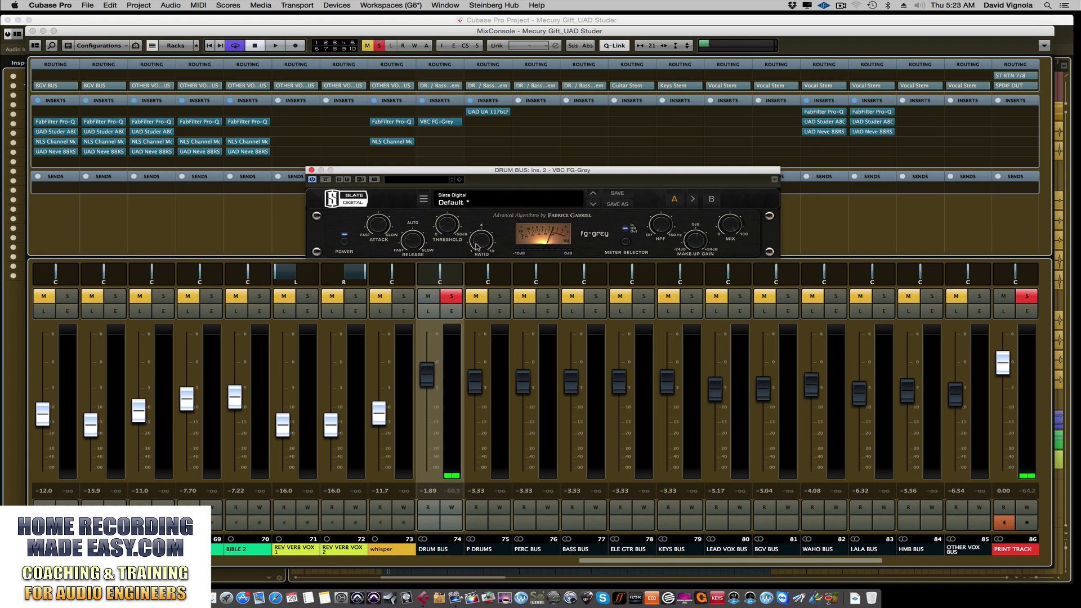
Step: Examine the FG-Grey's ratio, attack and make-up gain settings, power the compressor off, and start playing the drums
mouse_move(476, 246)
mouse_move(379, 230)
mouse_move(694, 241)
click(345, 243)
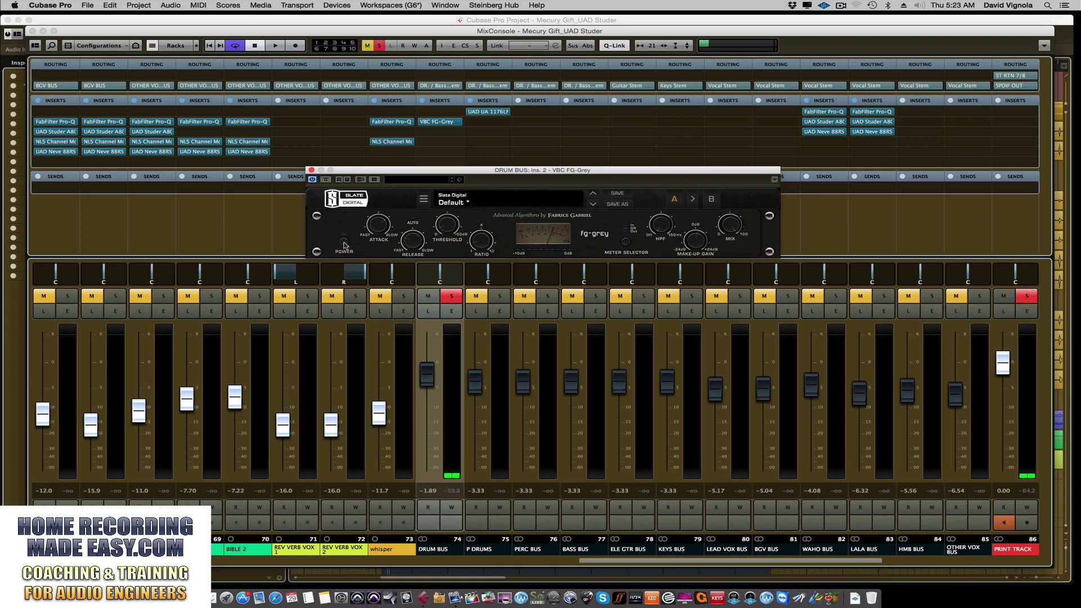
click(344, 243)
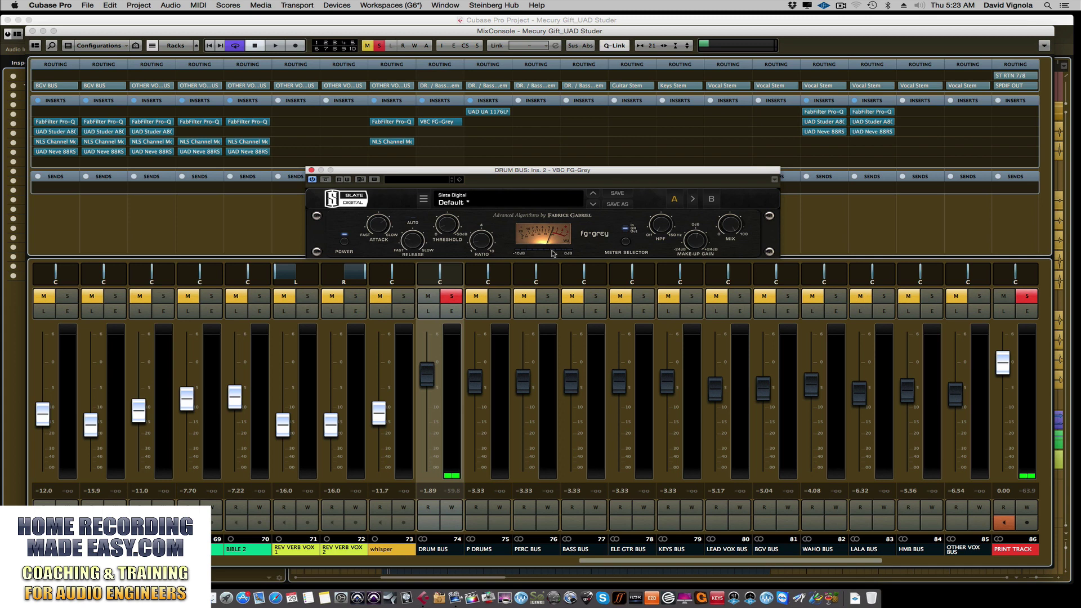
click(347, 245)
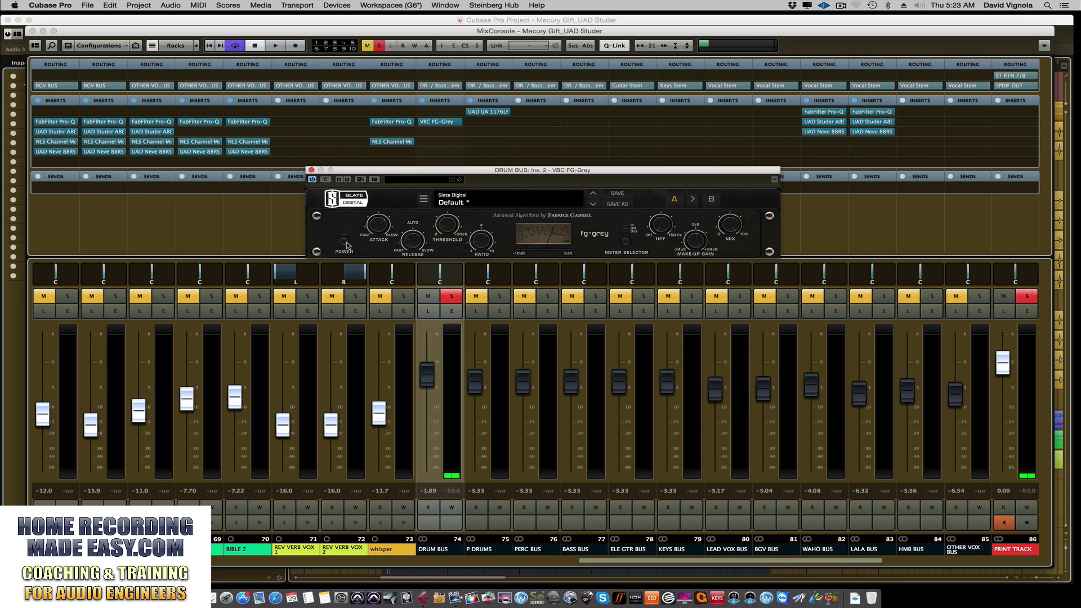
key(space)
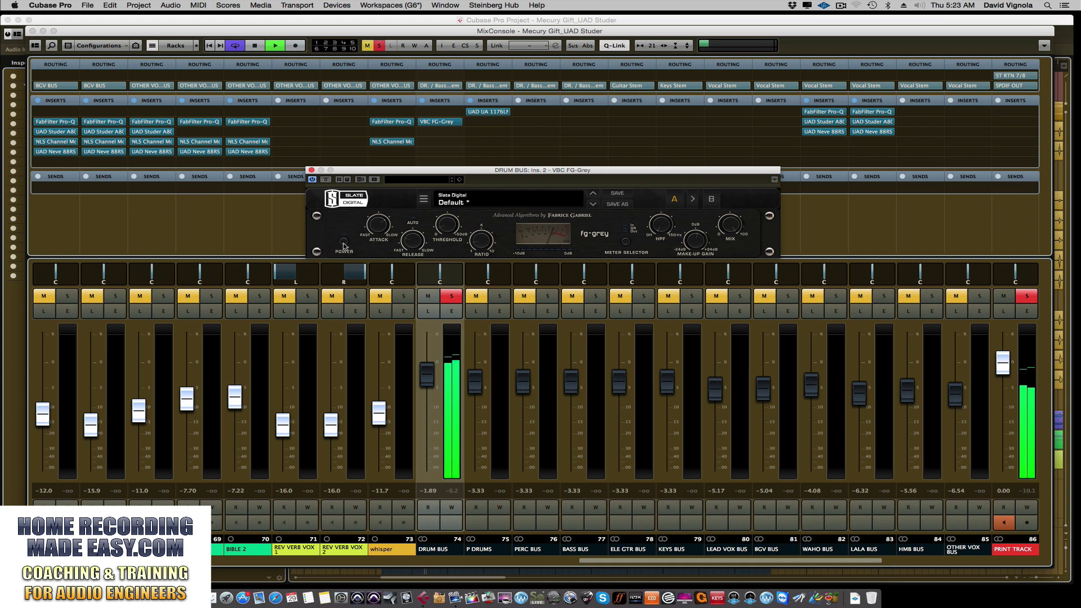
Step: Compare the drum bus with the FG-Grey compressor powered on and off repeatedly during playback, leaving it on
click(344, 243)
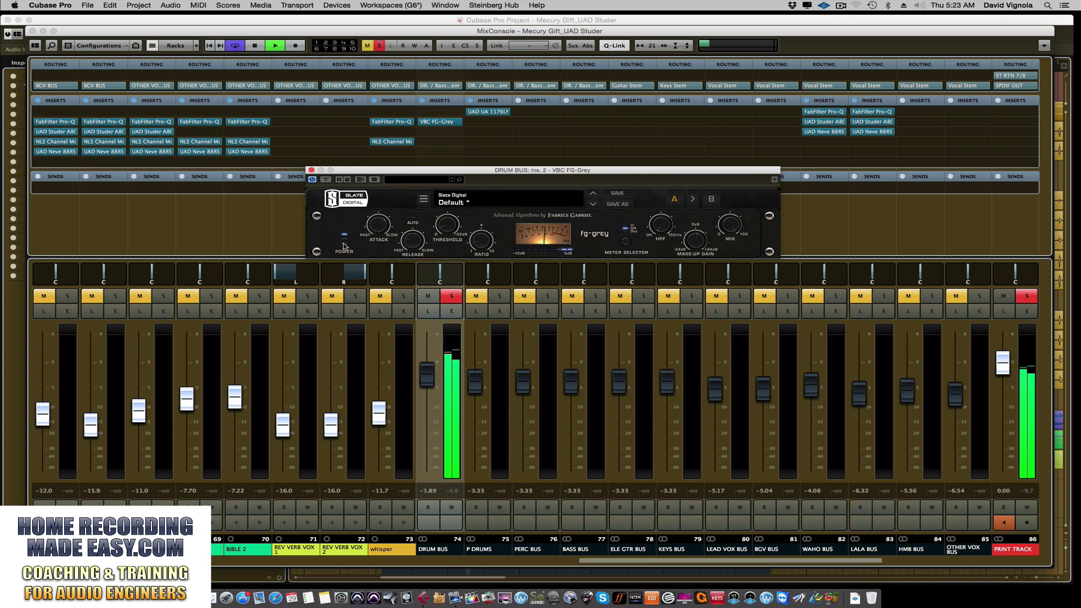
click(344, 244)
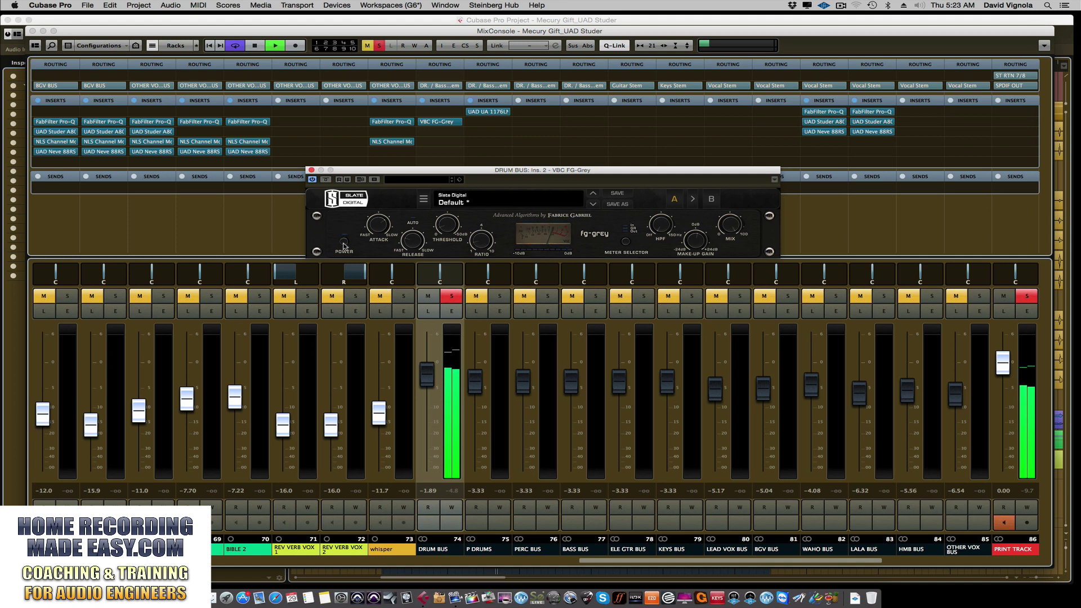
click(344, 244)
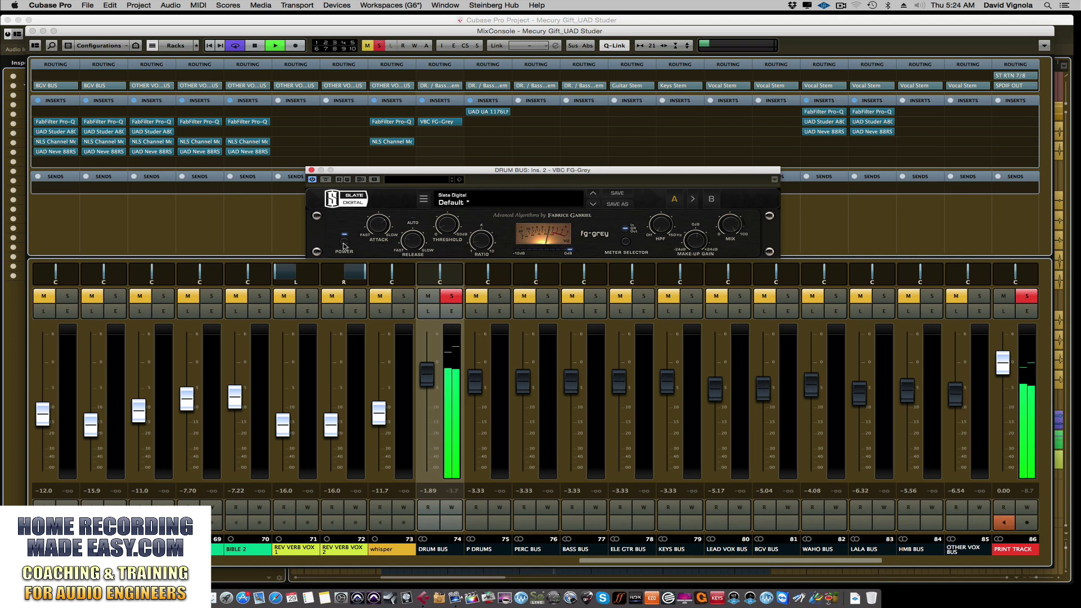
click(344, 243)
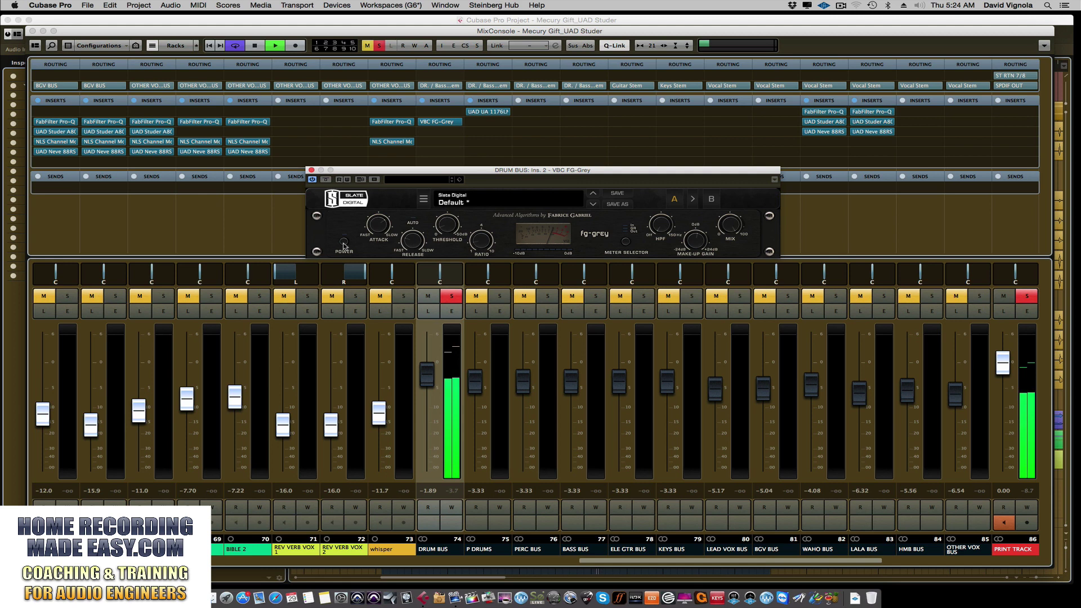
click(344, 243)
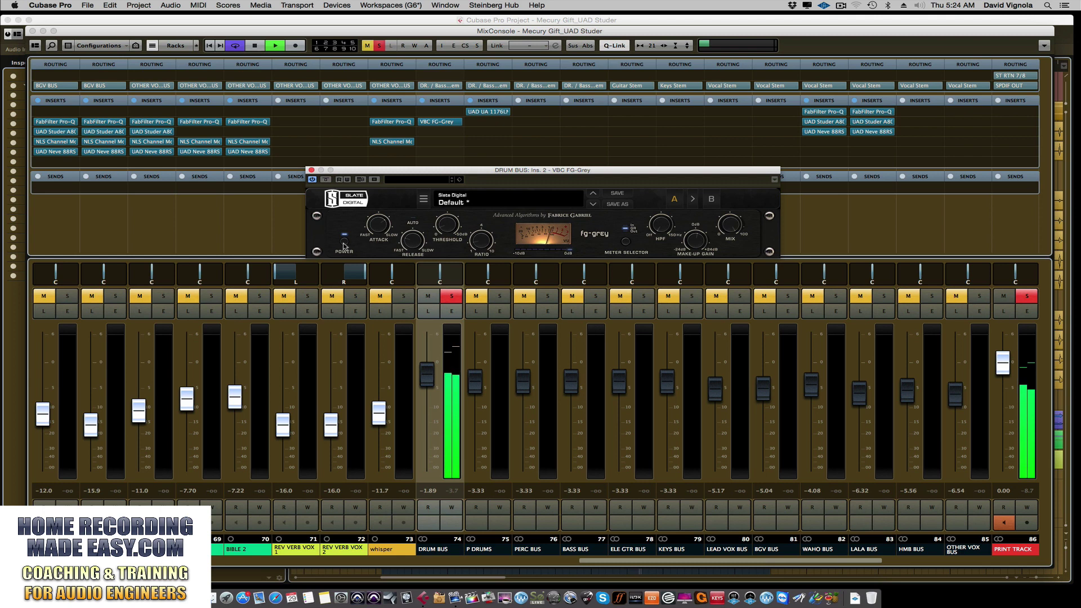
click(344, 243)
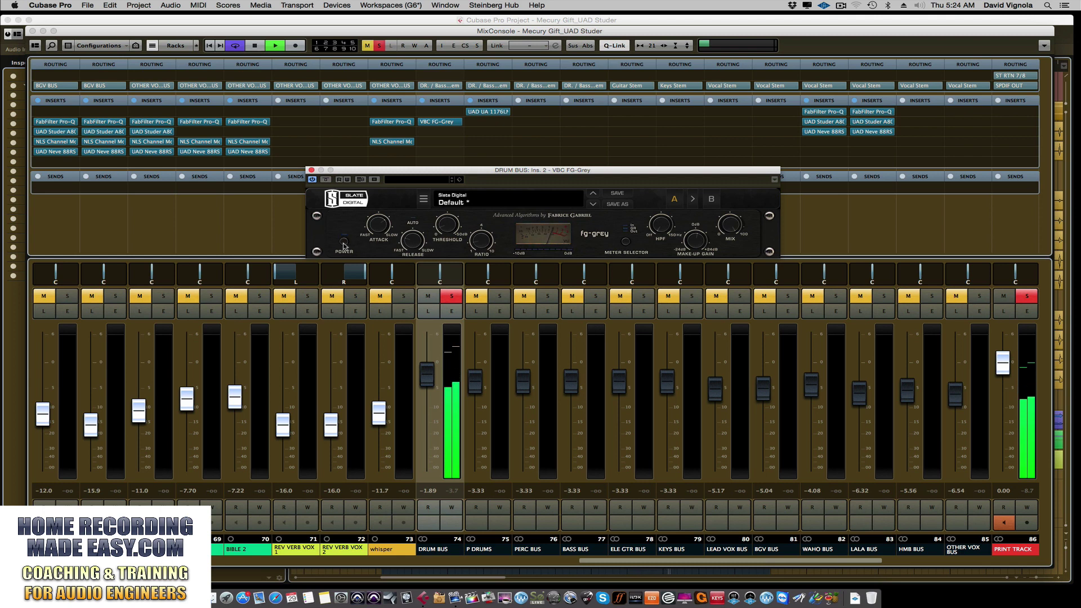
click(344, 245)
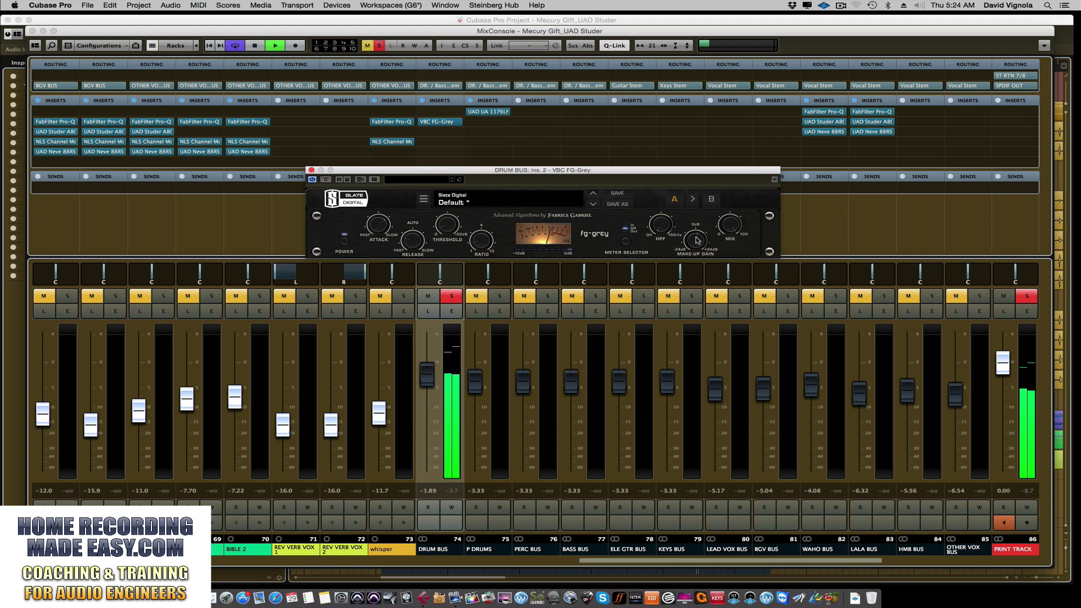
Step: Nudge the FG-Grey's make-up gain, compare the compressor off and on during playback, leave it on, and stop playback
mouse_move(697, 241)
drag(697, 239, 697, 242)
click(344, 241)
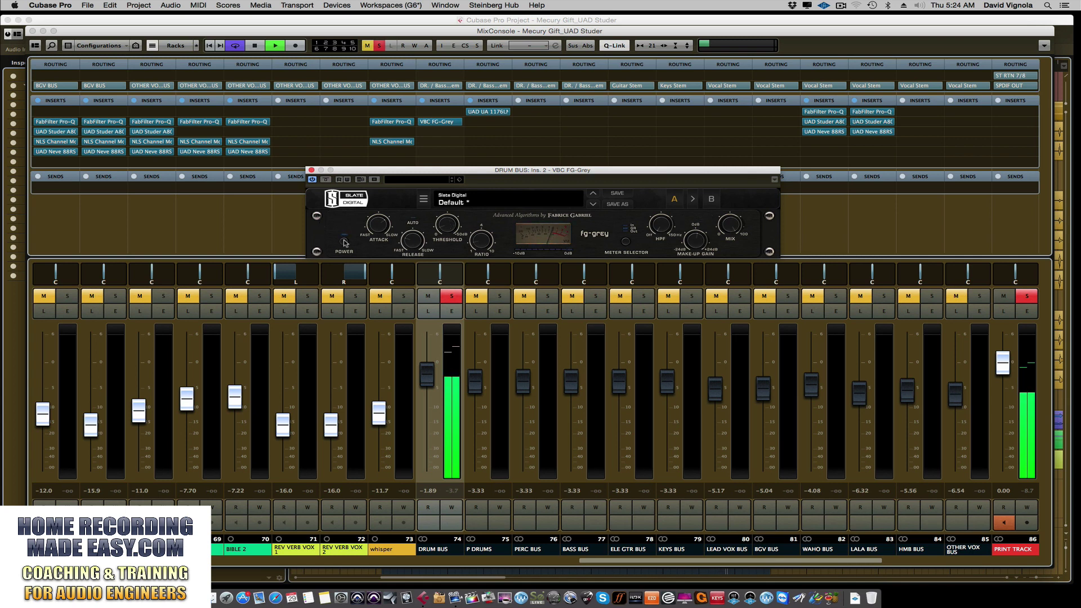
click(344, 241)
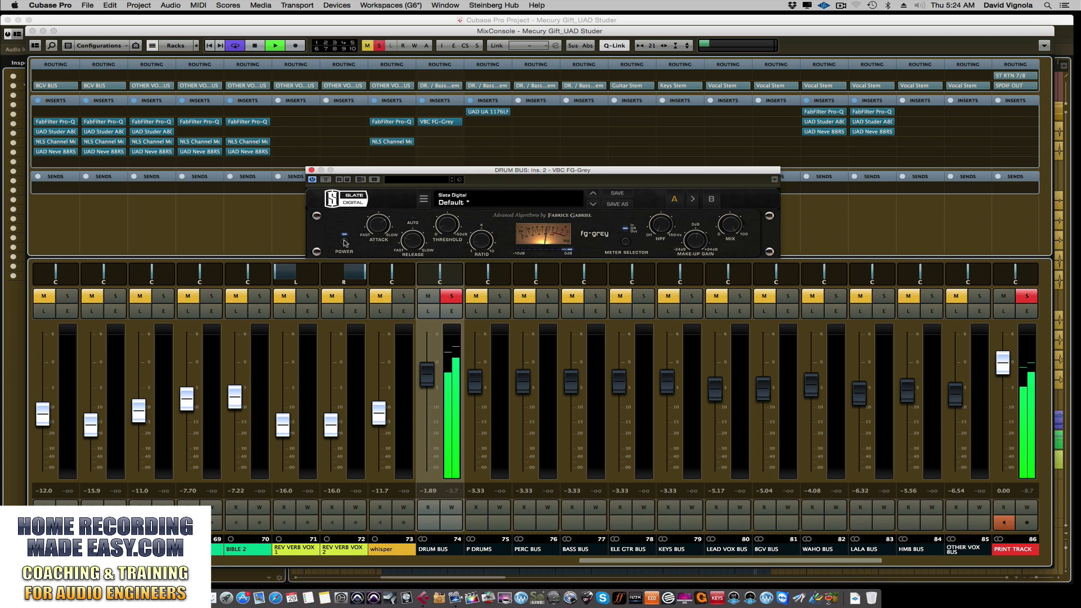
key(space)
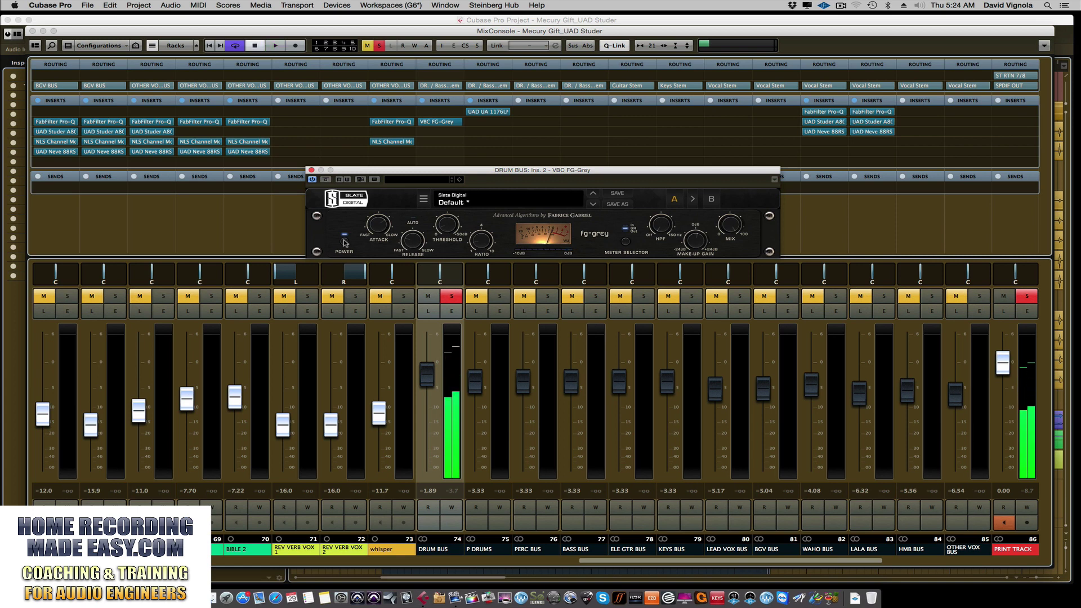